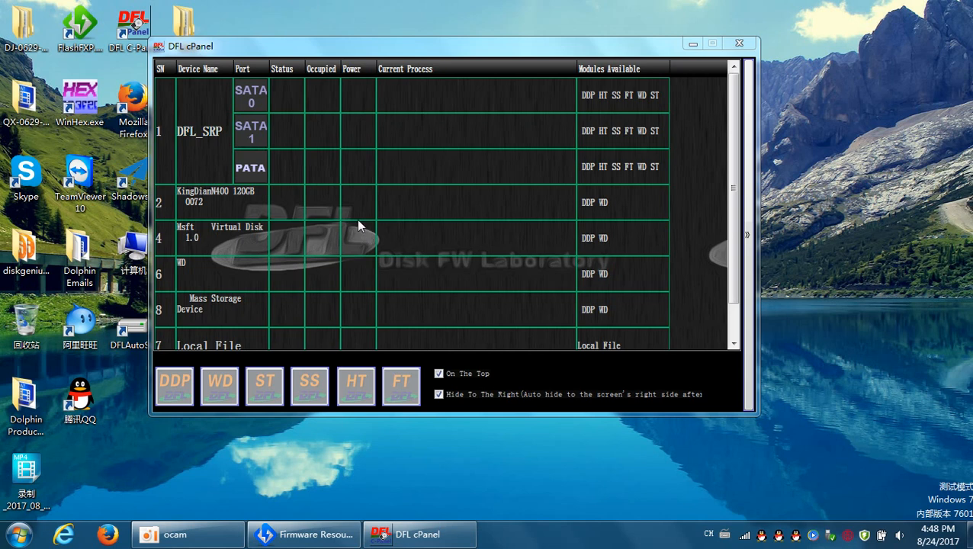
Minimize the DFL cPanel window, open Disk Management for this computer and dismiss the disk initialization prompt.
left_click(693, 42)
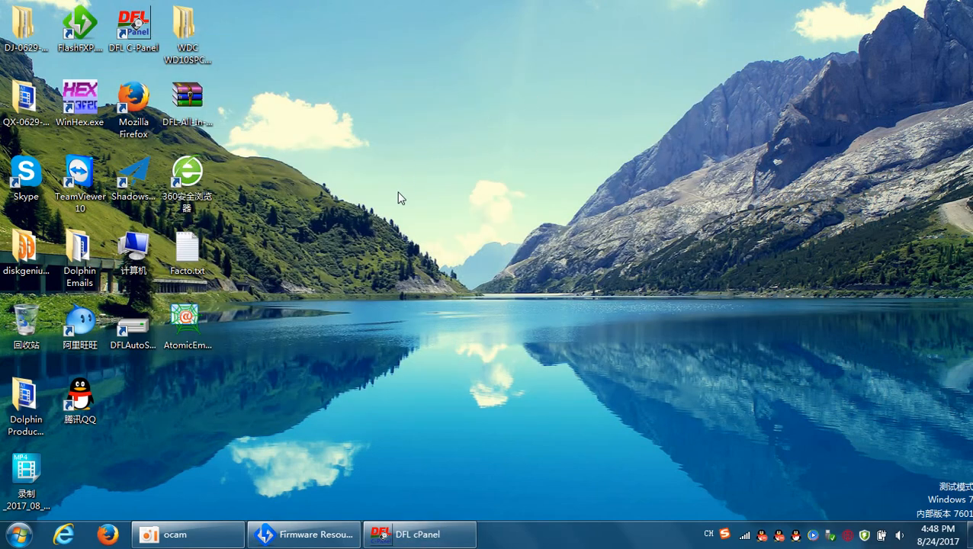
right_click(118, 244)
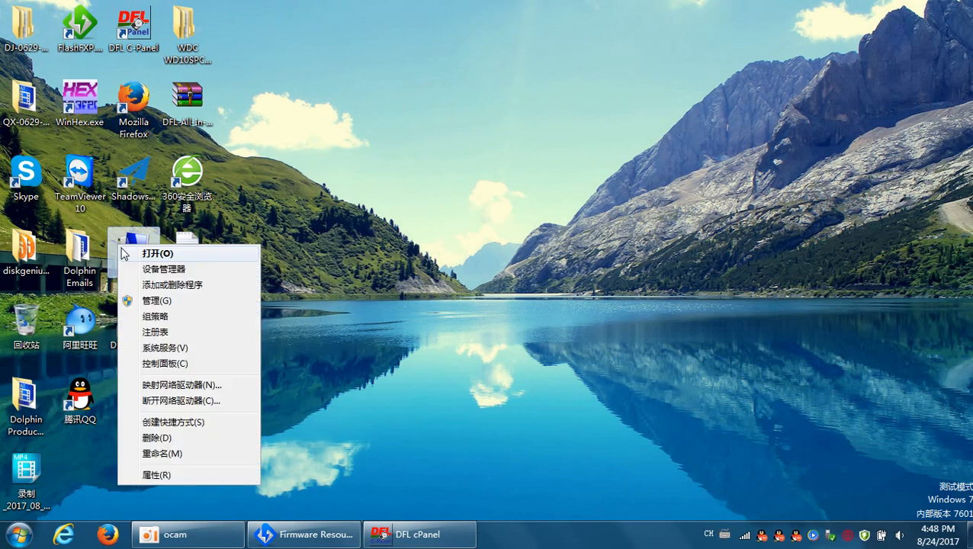
left_click(161, 299)
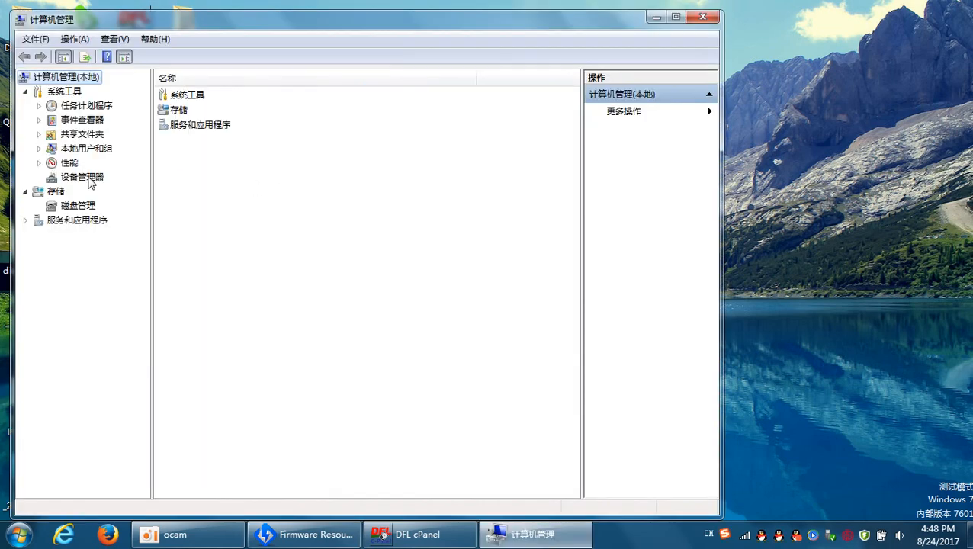
left_click(85, 209)
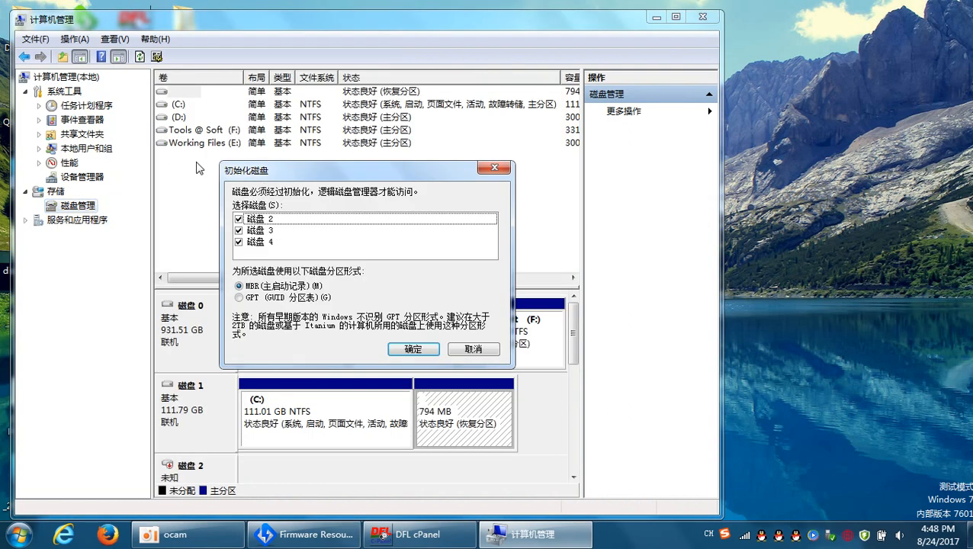
left_click(494, 167)
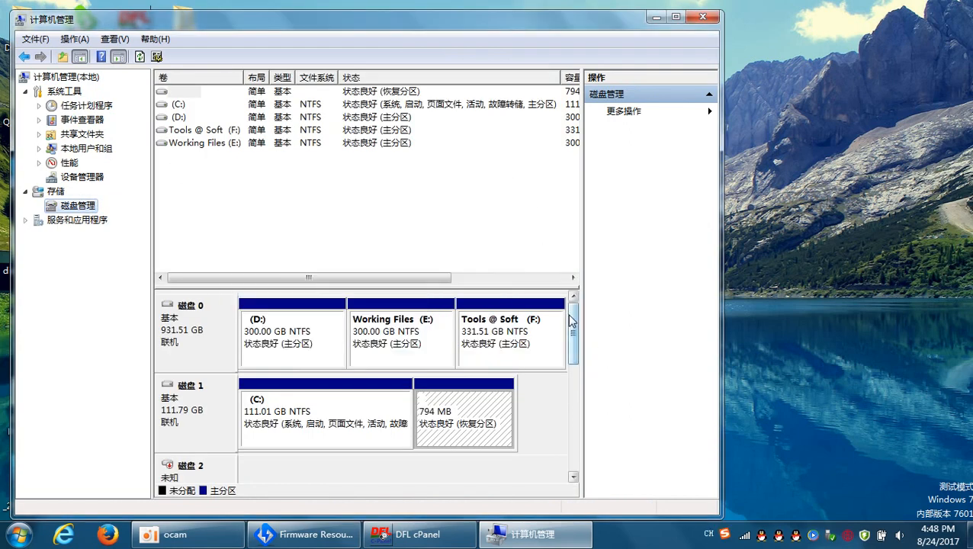
Examine Disk 6 and its unallocated space in Disk Management, and close Computer Management.
left_click_drag(572, 324, 575, 431)
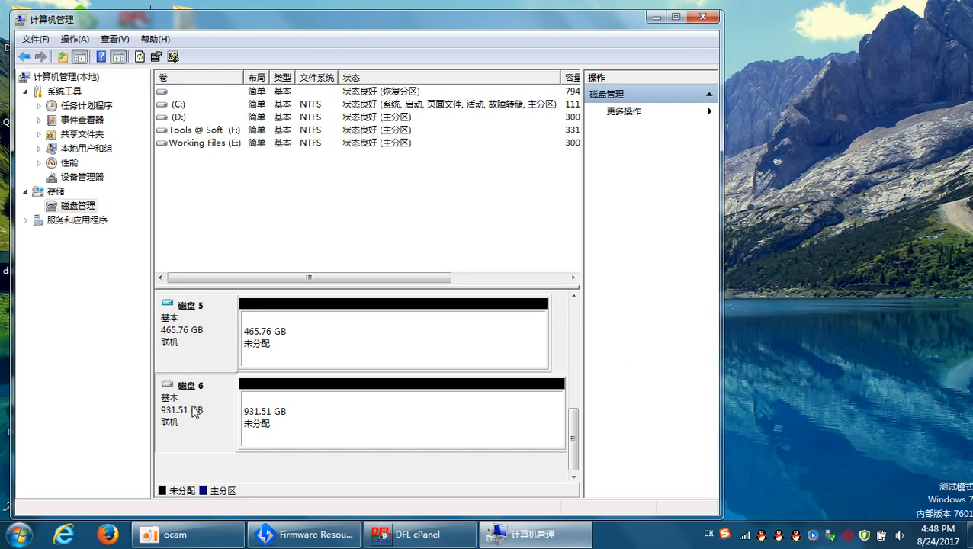
right_click(172, 385)
right_click(191, 411)
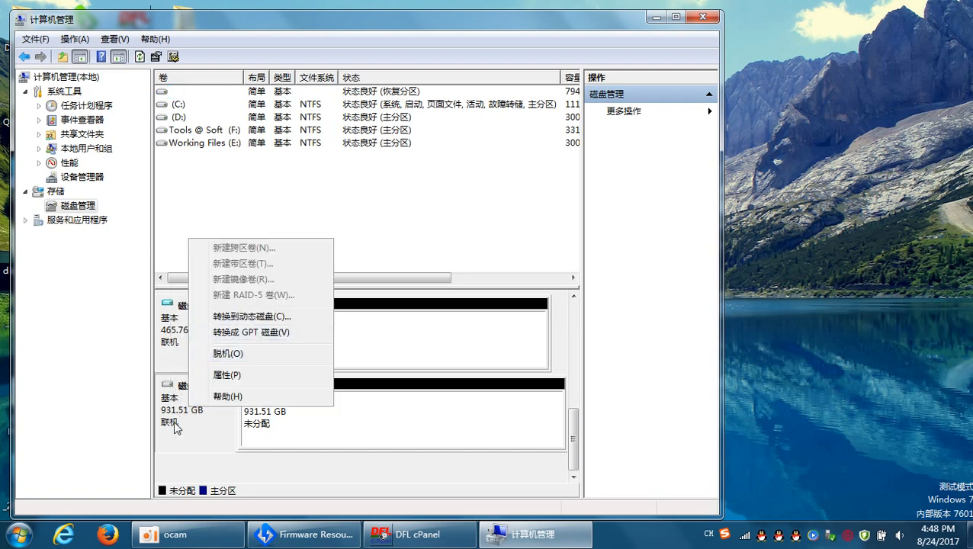
left_click(348, 423)
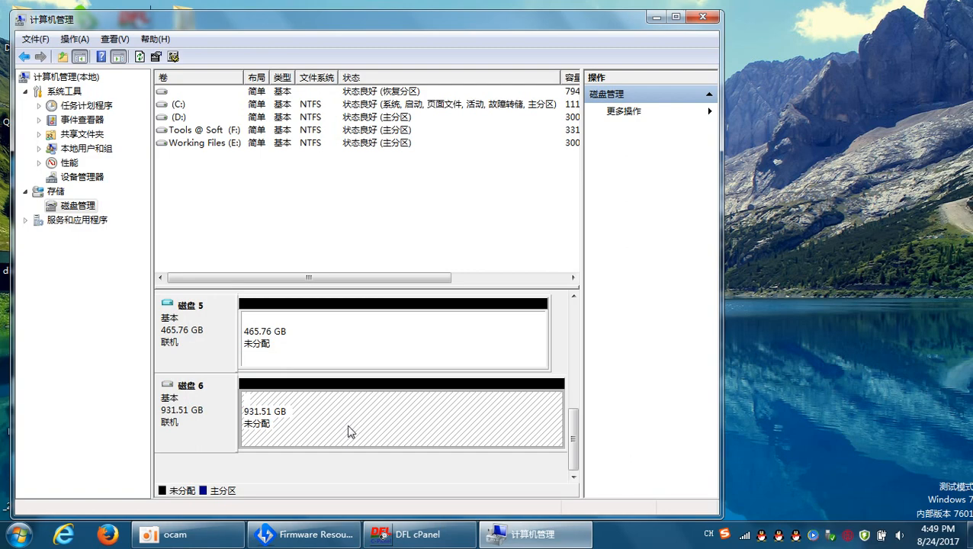
left_click(700, 17)
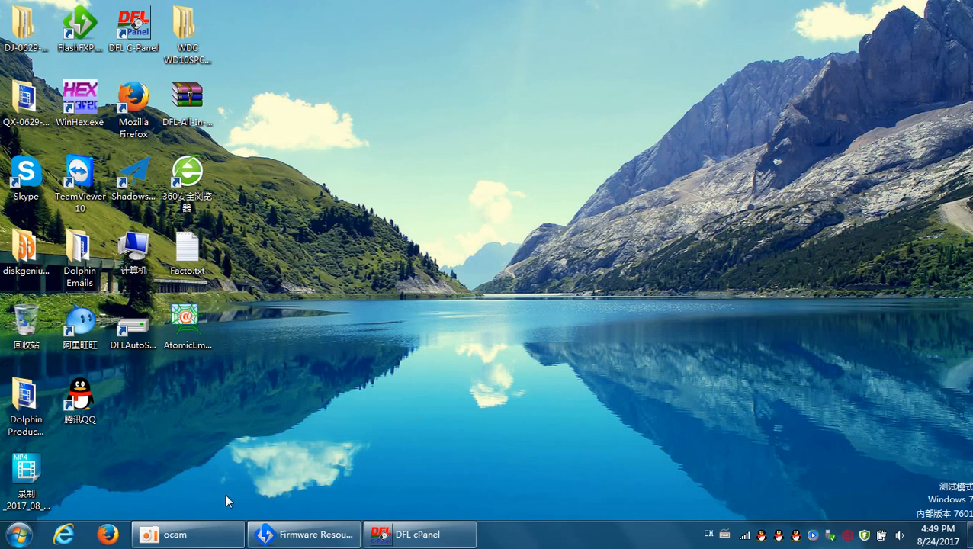
Switch to DFL cPanel, launch the WD module for the DFL_SRP SATA 0 port and power on the drive.
left_click(421, 534)
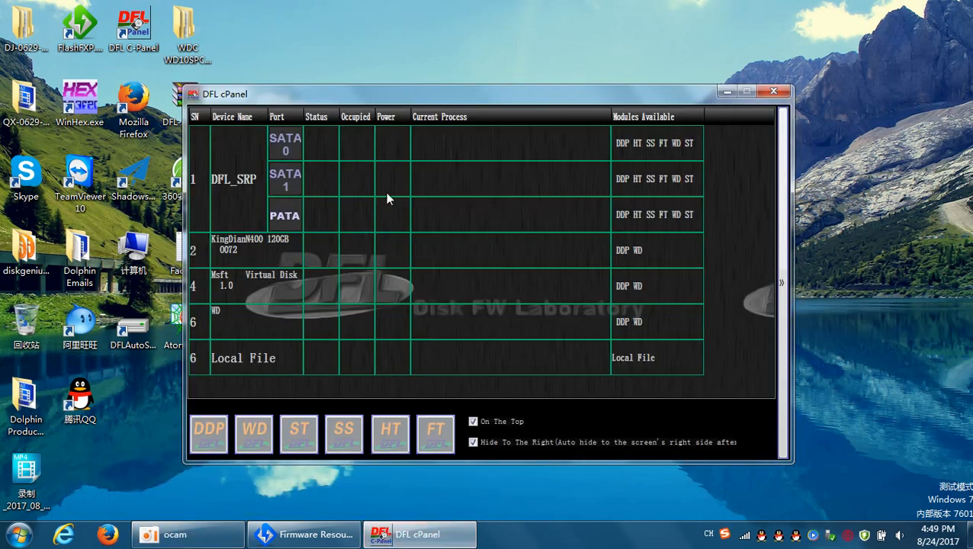
double_click(316, 149)
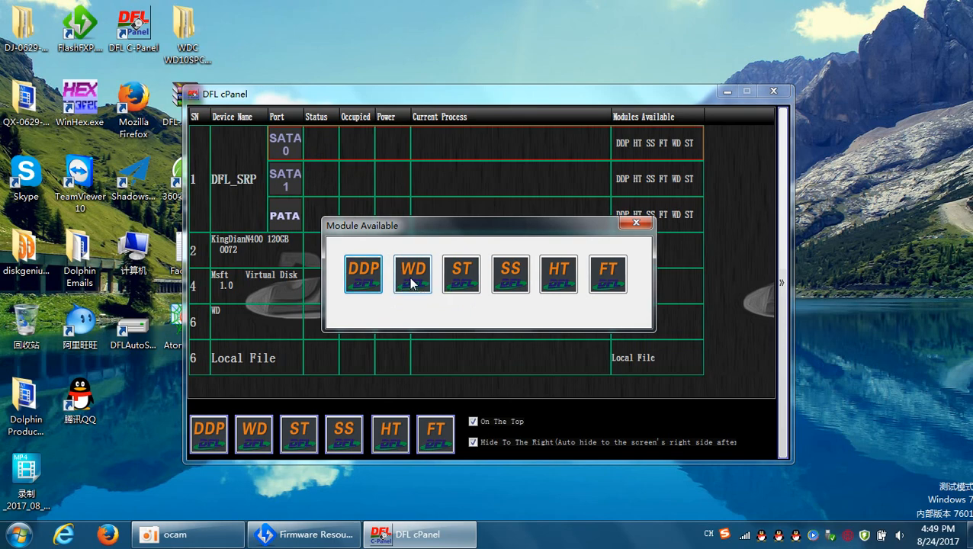
left_click(411, 278)
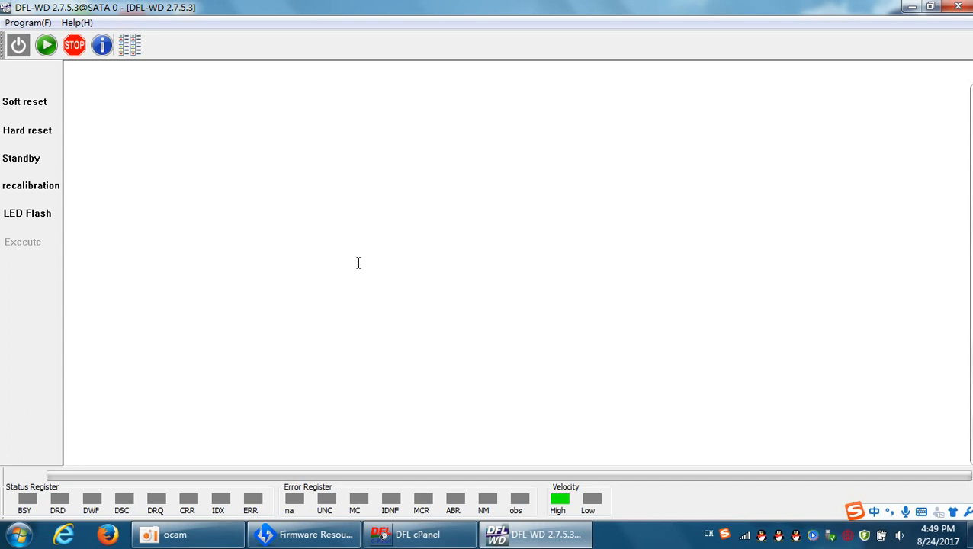
left_click(18, 45)
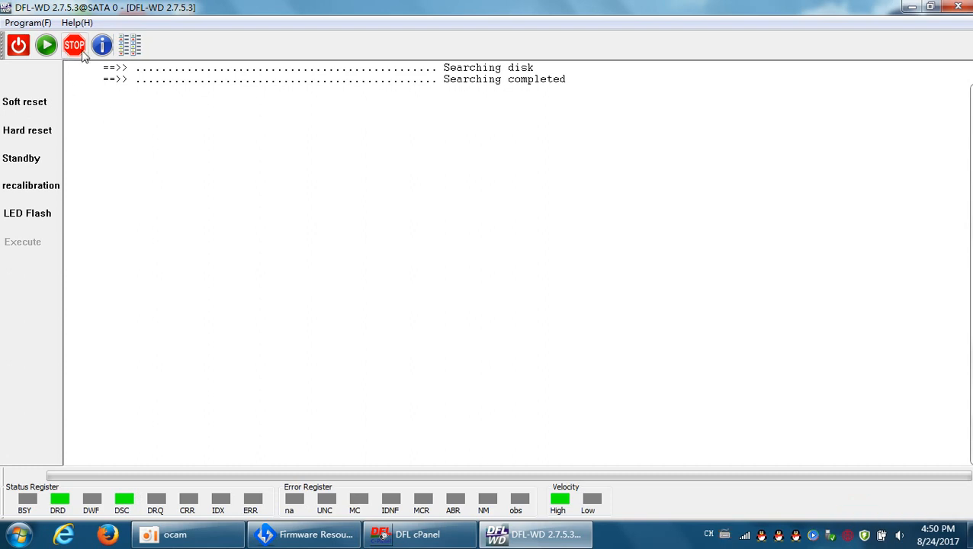
left_click(132, 52)
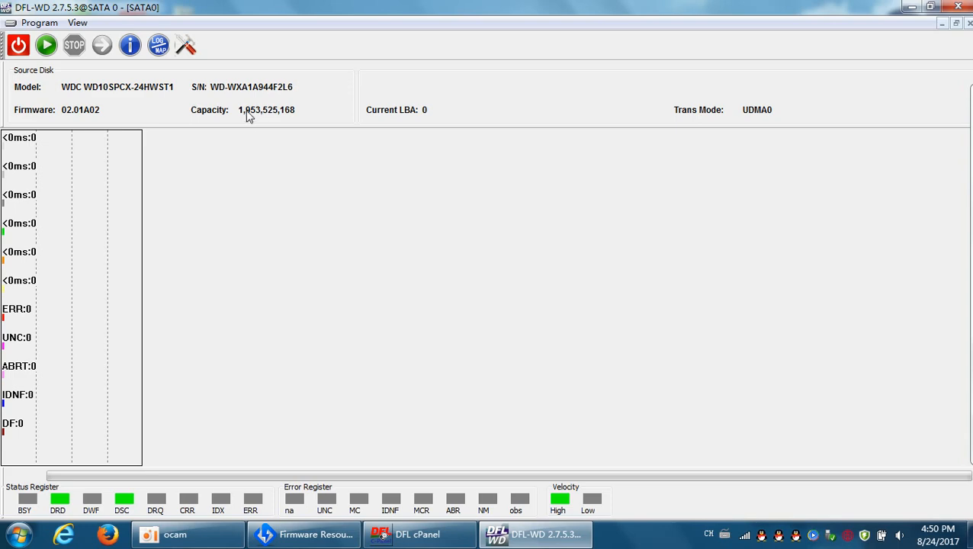
left_click(46, 46)
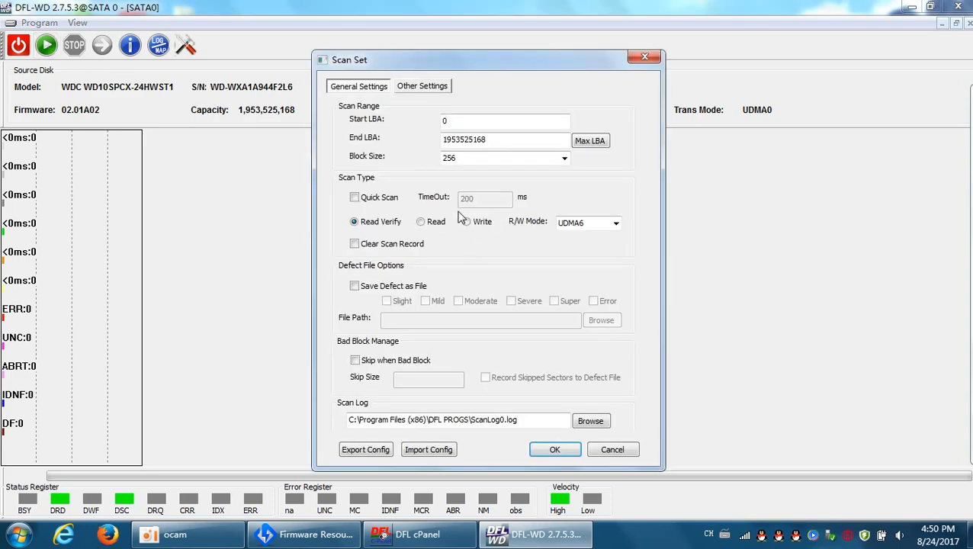
left_click(555, 450)
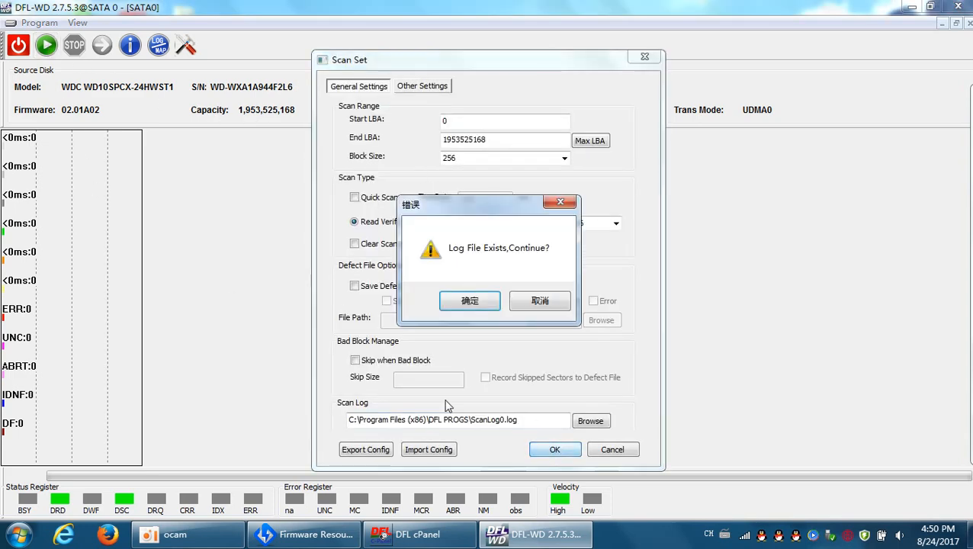
left_click(476, 301)
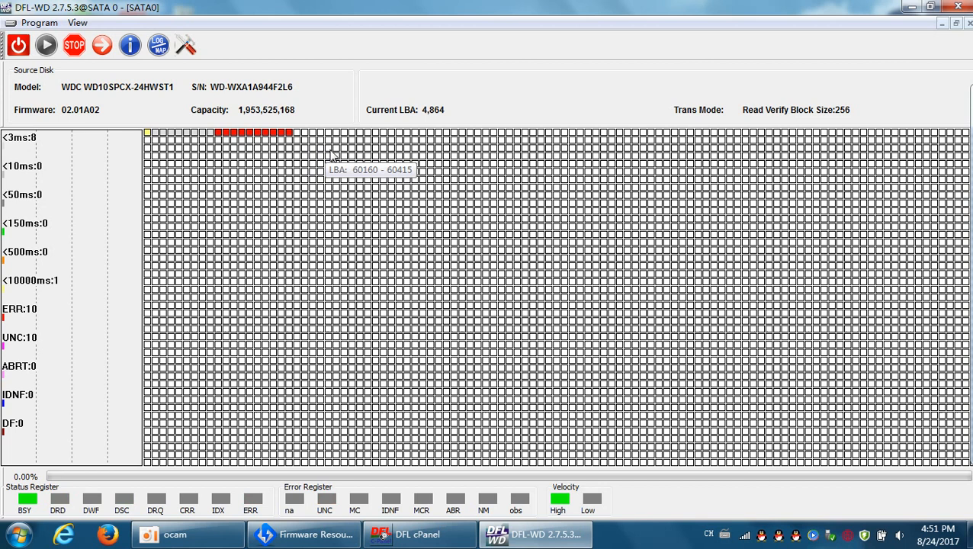
left_click(76, 48)
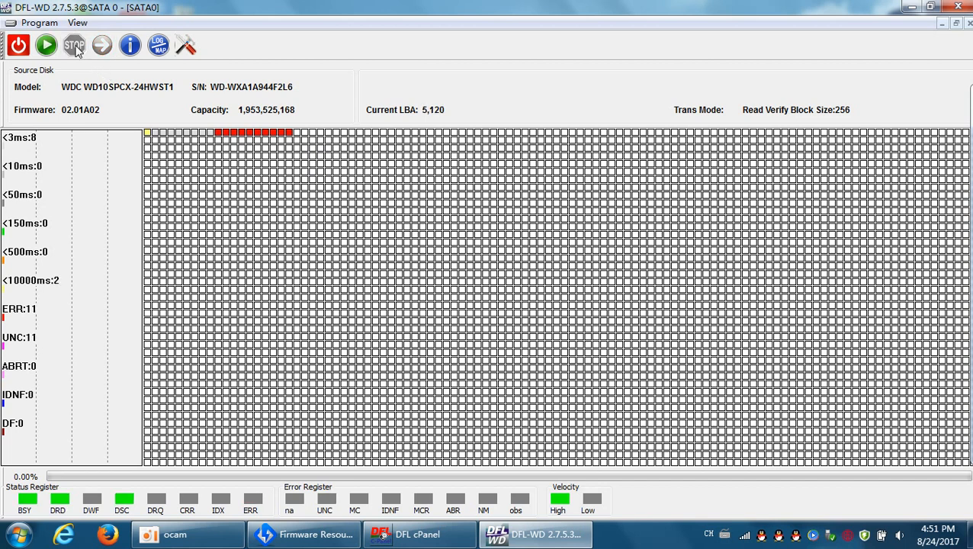
left_click(969, 24)
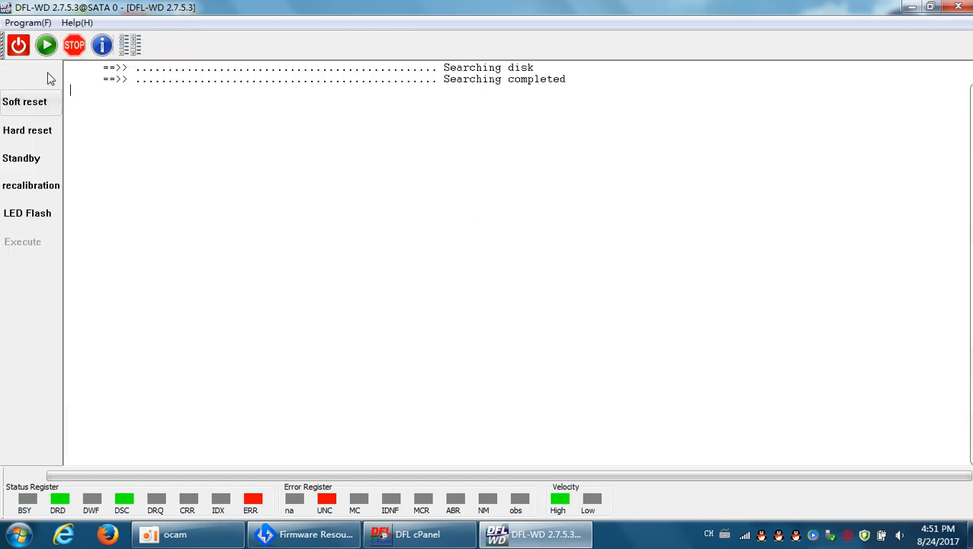
Start the WDC Marvall program in Normal mode and automatically get the drive's factory details.
left_click(48, 46)
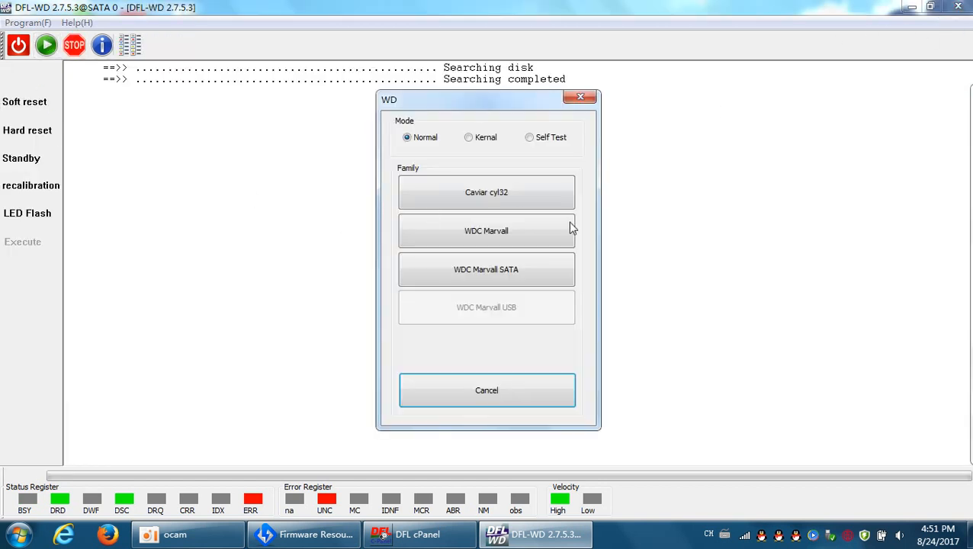
left_click(515, 243)
mouse_move(469, 49)
left_mouse_down()
mouse_move(414, 53)
mouse_move(466, 44)
left_mouse_up()
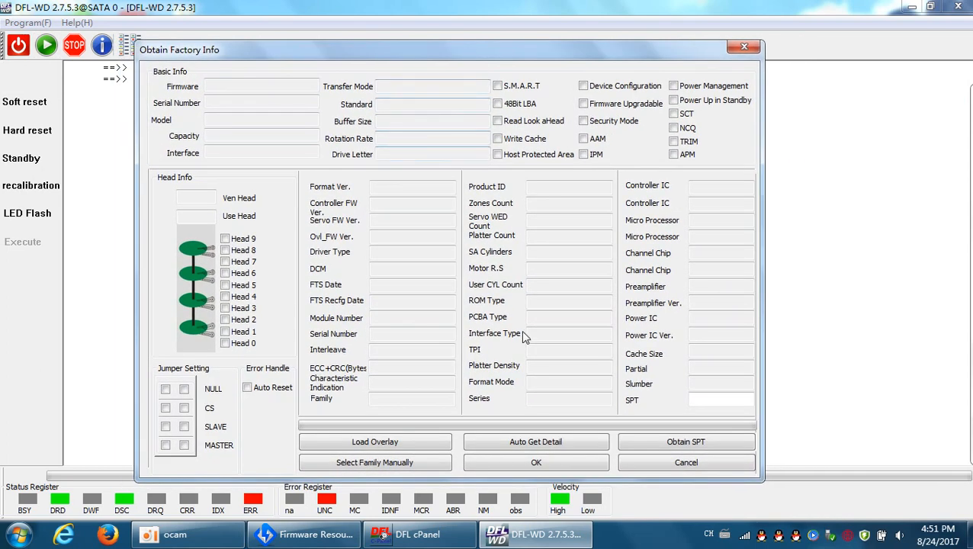
left_click(536, 441)
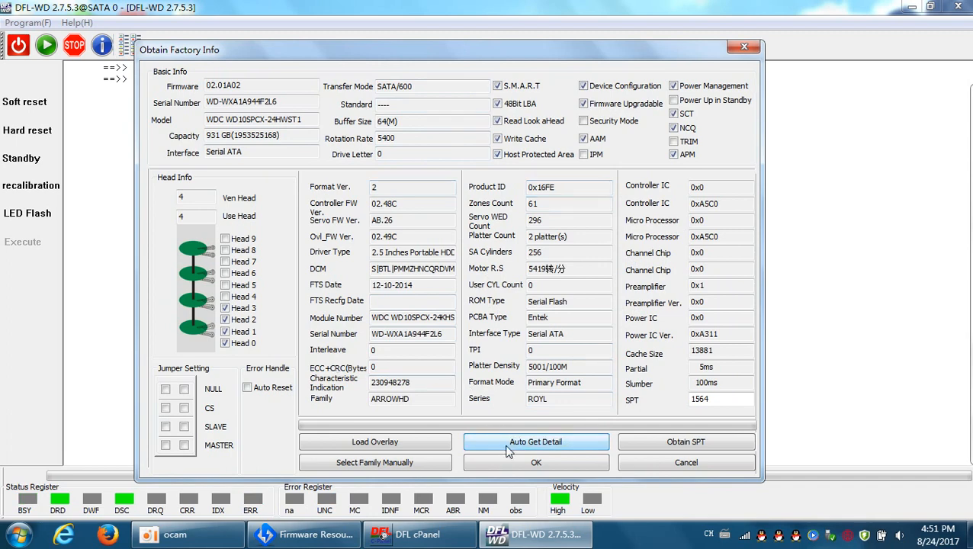
Check the drive's Family value, accept the factory info and confirm the proposed firmware save folder under ARROWHD.
left_click_drag(425, 399, 346, 390)
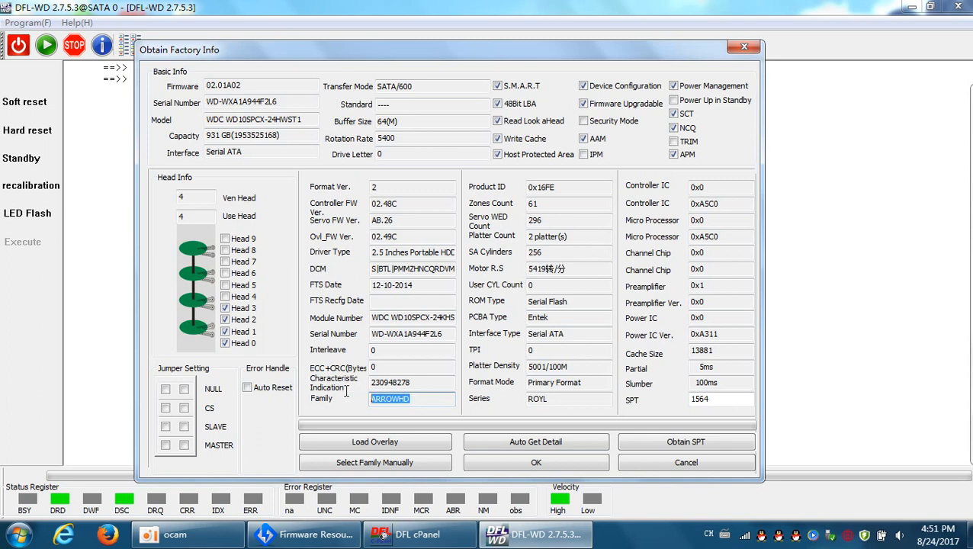
left_click(419, 398)
left_click_drag(422, 398, 337, 398)
left_click(433, 401)
left_click(563, 465)
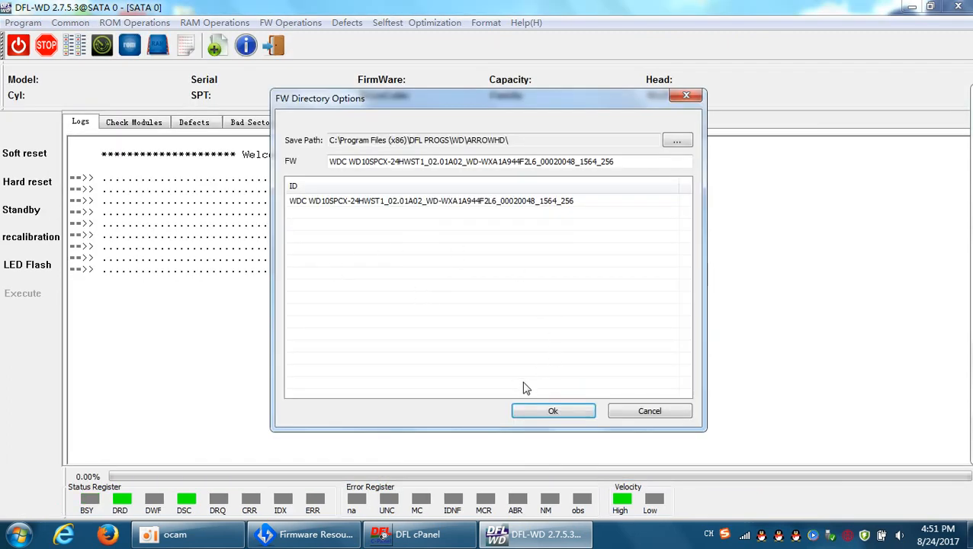
left_click(550, 410)
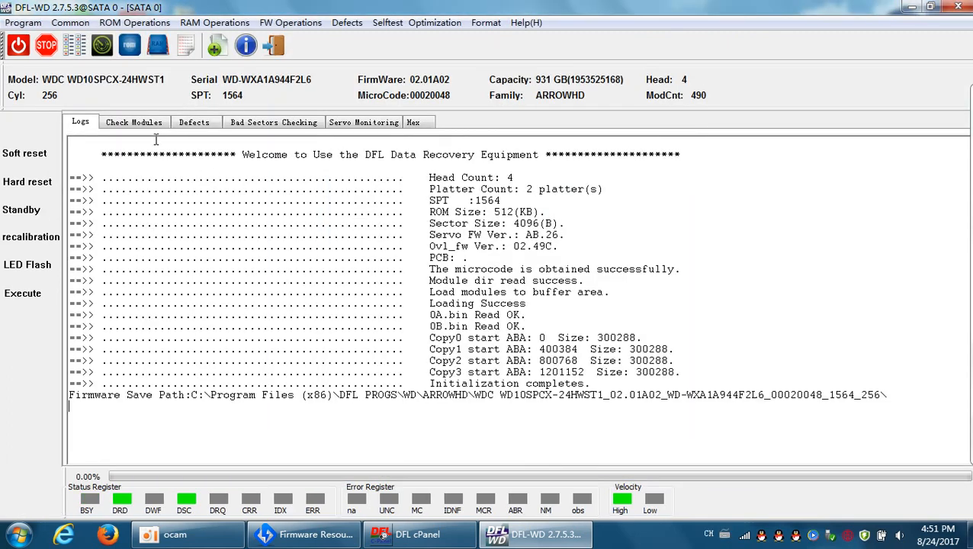
Sort the firmware modules by Module ID and test all selected modules with the By ID read option.
left_click(134, 123)
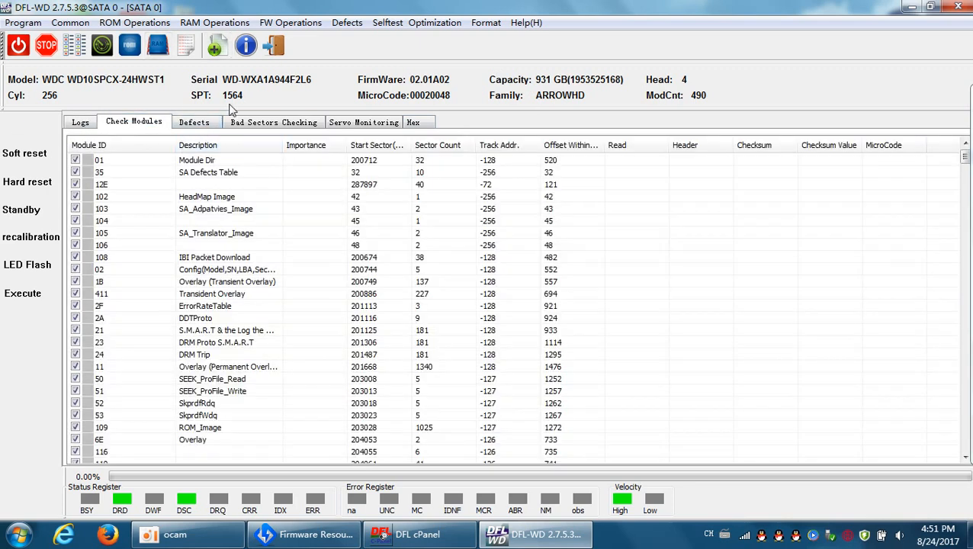
left_click(125, 149)
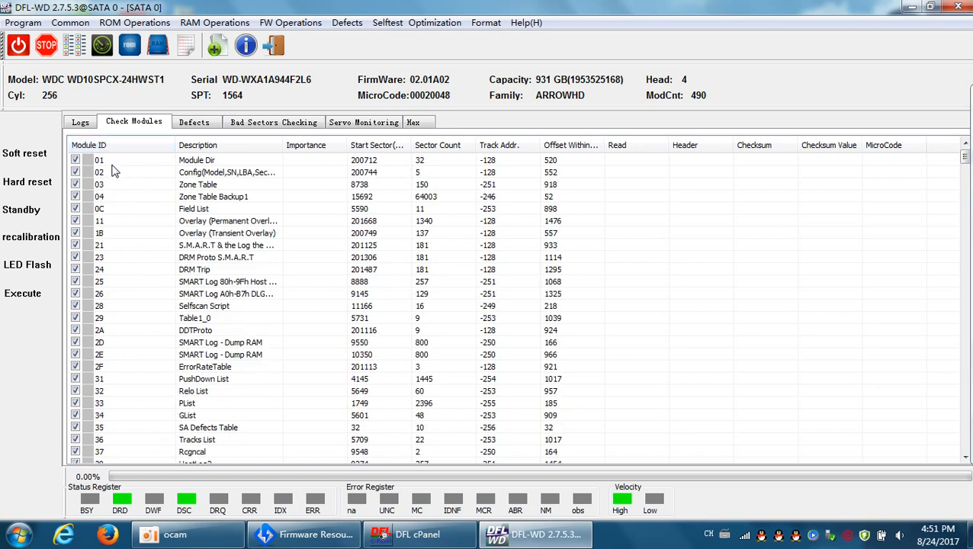
right_click(113, 162)
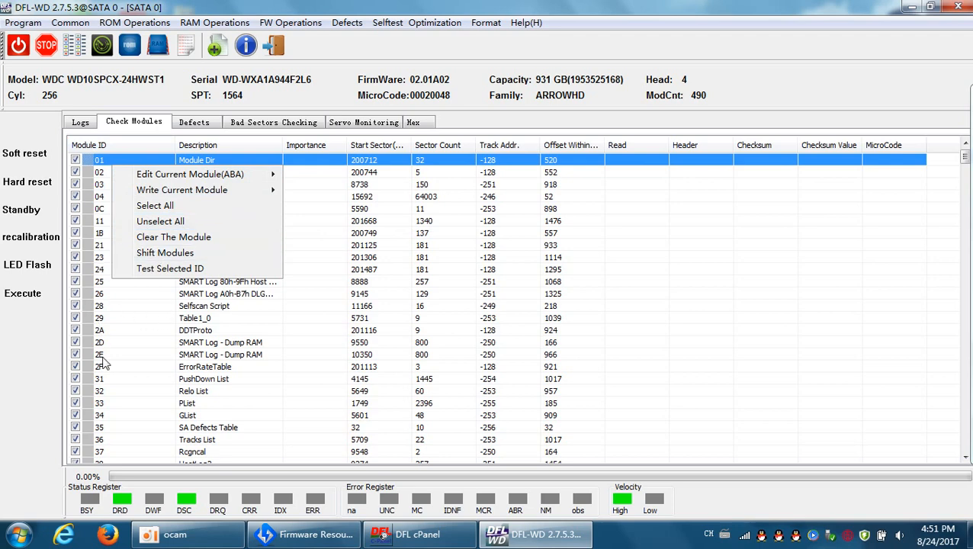
left_click(168, 269)
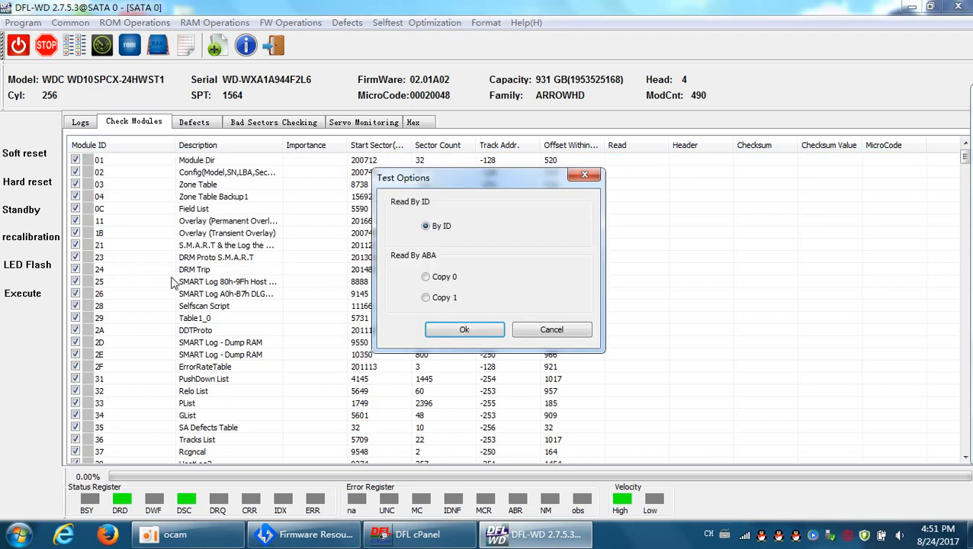
left_click(464, 330)
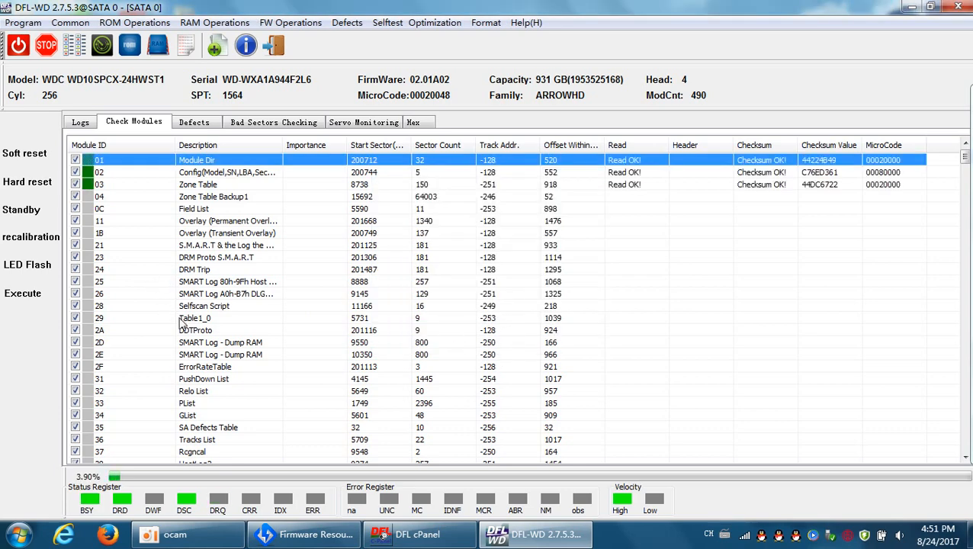
Look back through the firmware module test results to the start of the list, minimizing the DFL cPanel window that covers it.
left_click(171, 235)
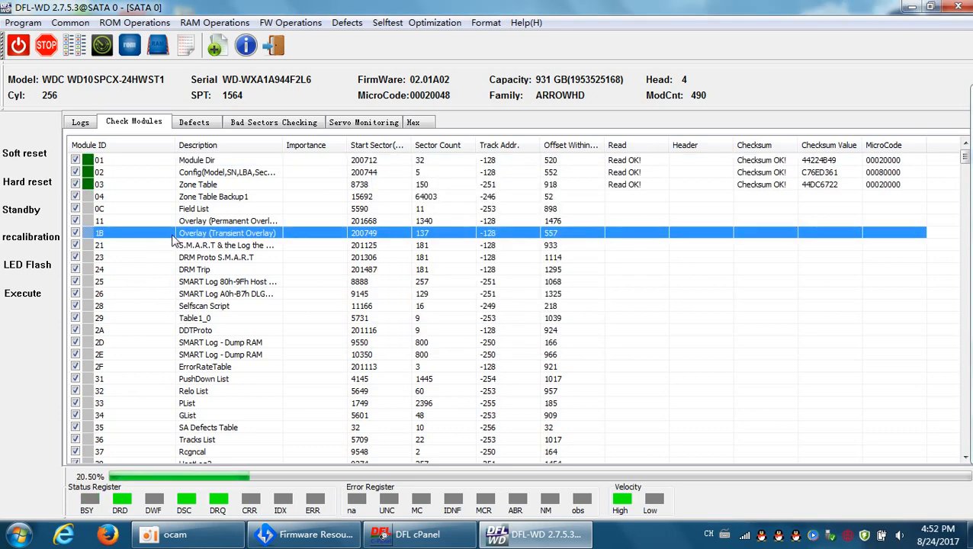
left_click(150, 189)
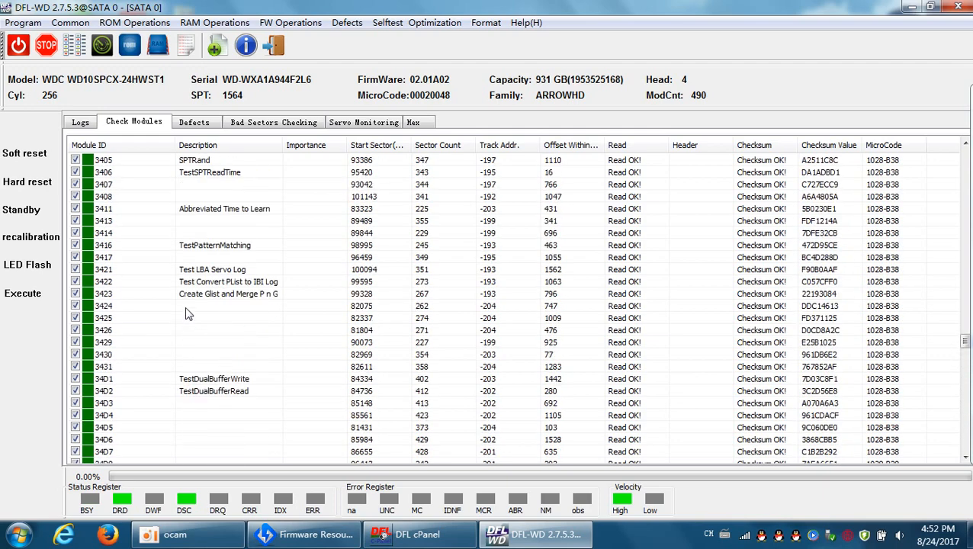
scroll(189, 311, "up", 20)
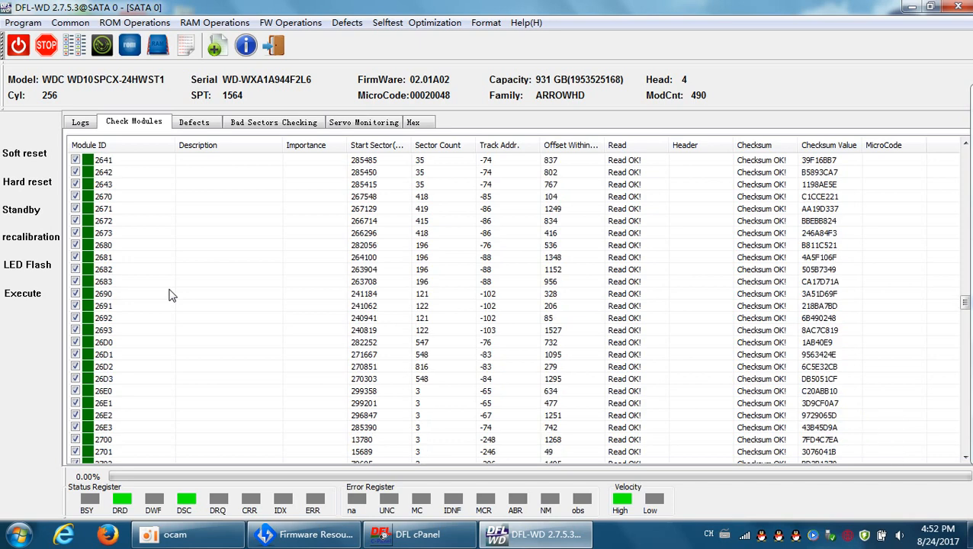
scroll(171, 295, "up", 2)
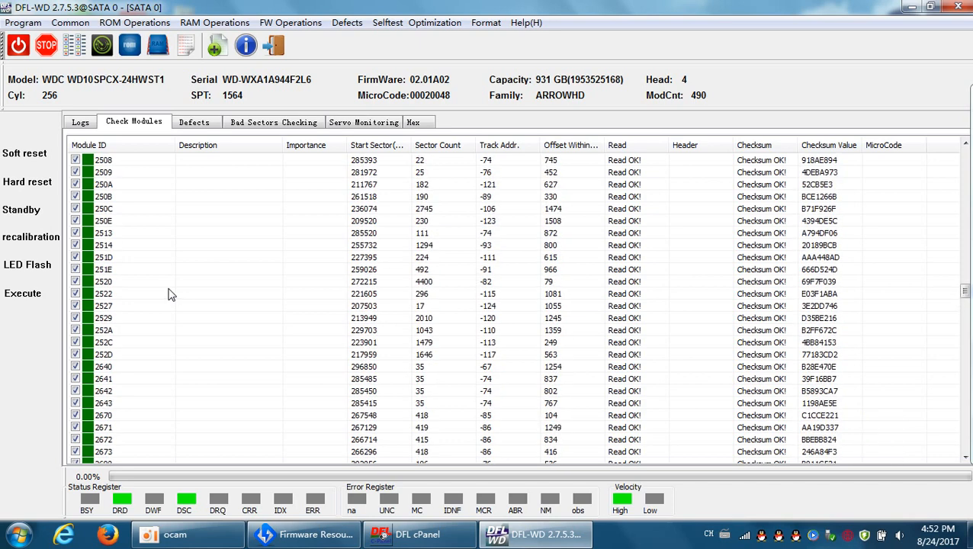
scroll(170, 295, "up", 10)
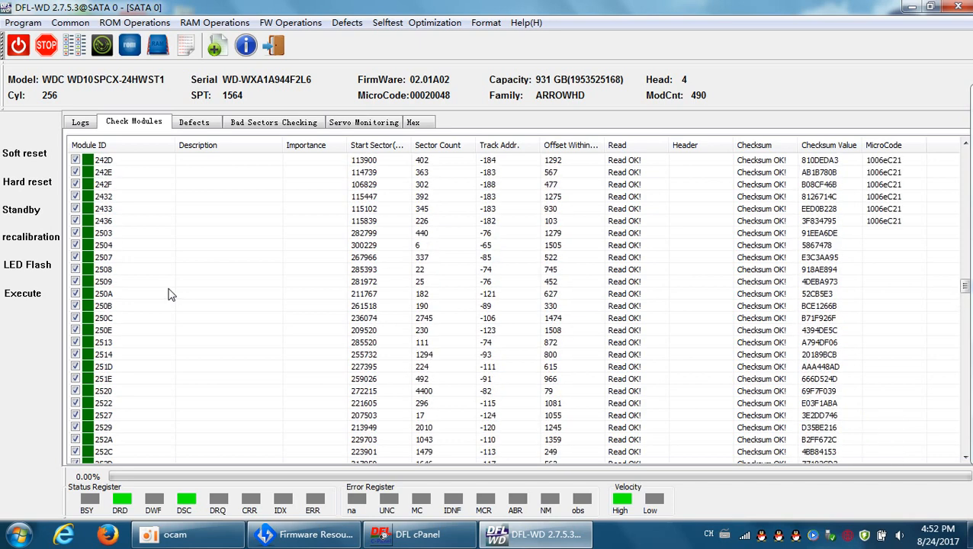
mouse_move(969, 159)
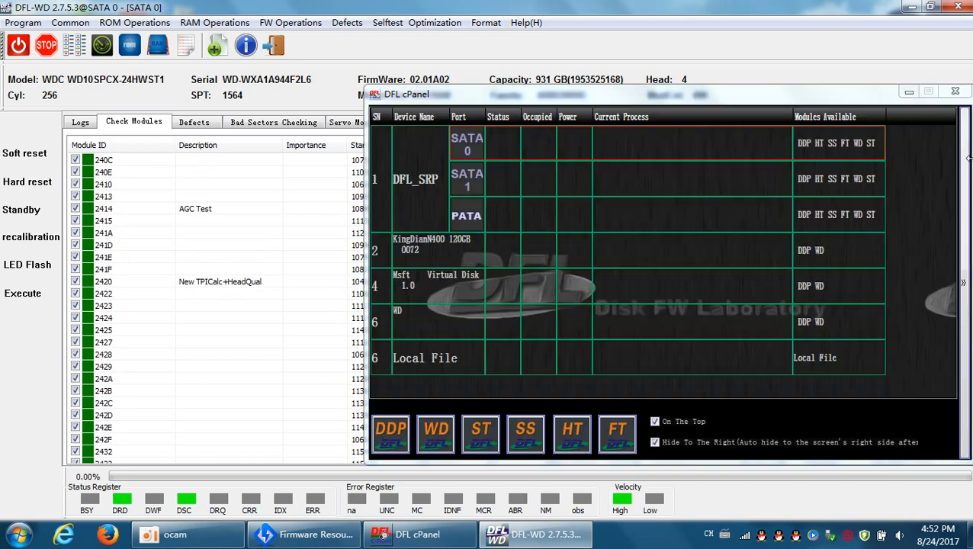
left_click(909, 93)
left_click_drag(966, 275, 966, 152)
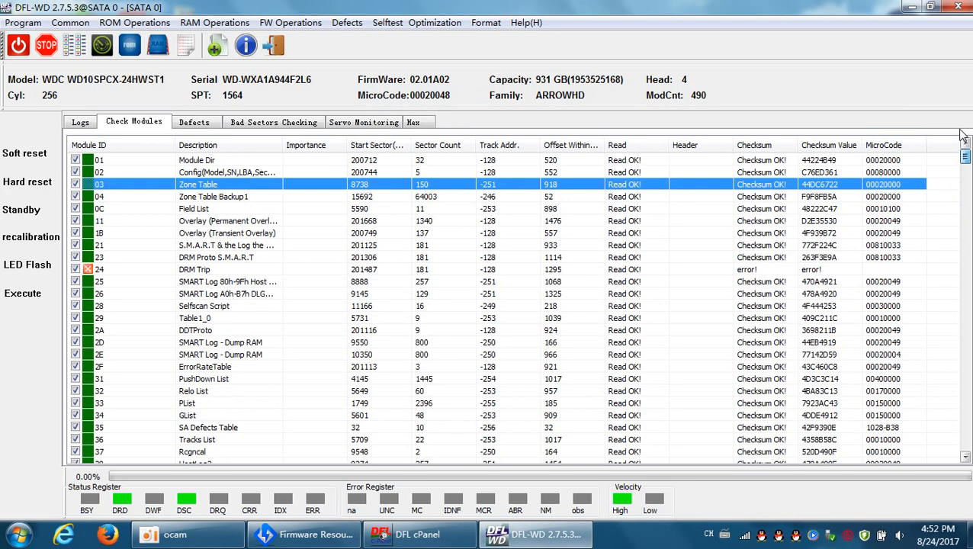
Check the Read and Checksum results of modules 01 through 6F for damaged modules.
scroll(162, 289, "down", 1)
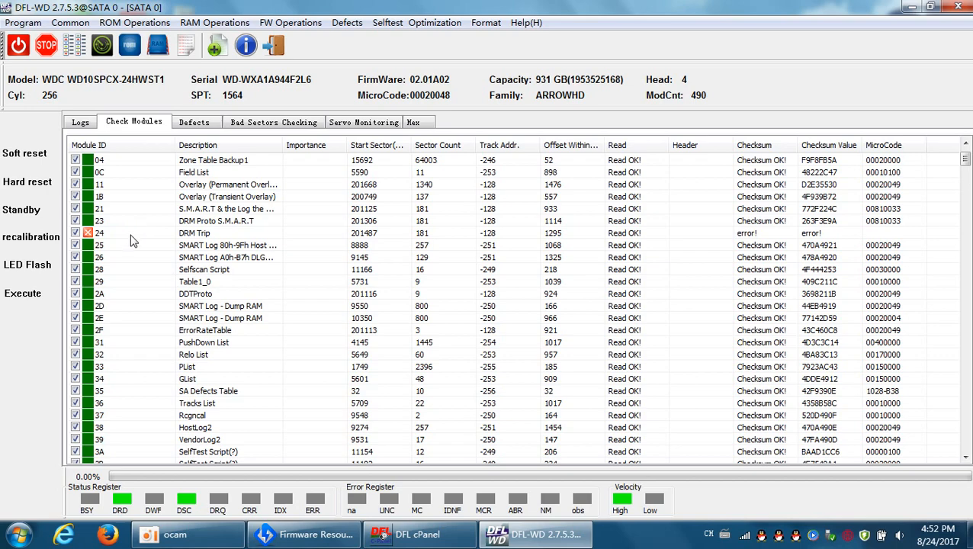
scroll(156, 387, "down", 3)
scroll(156, 387, "down", 7)
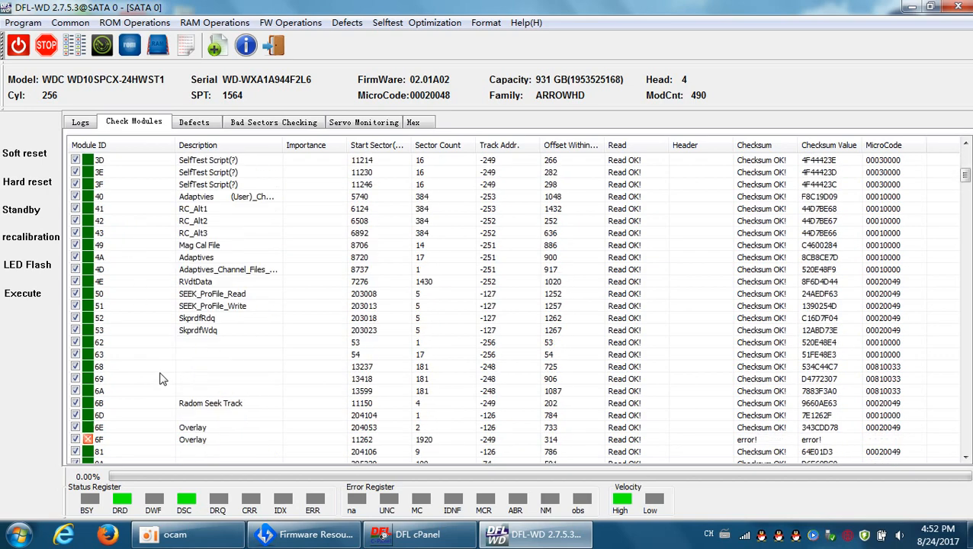
scroll(164, 374, "up", 8)
scroll(171, 352, "up", 3)
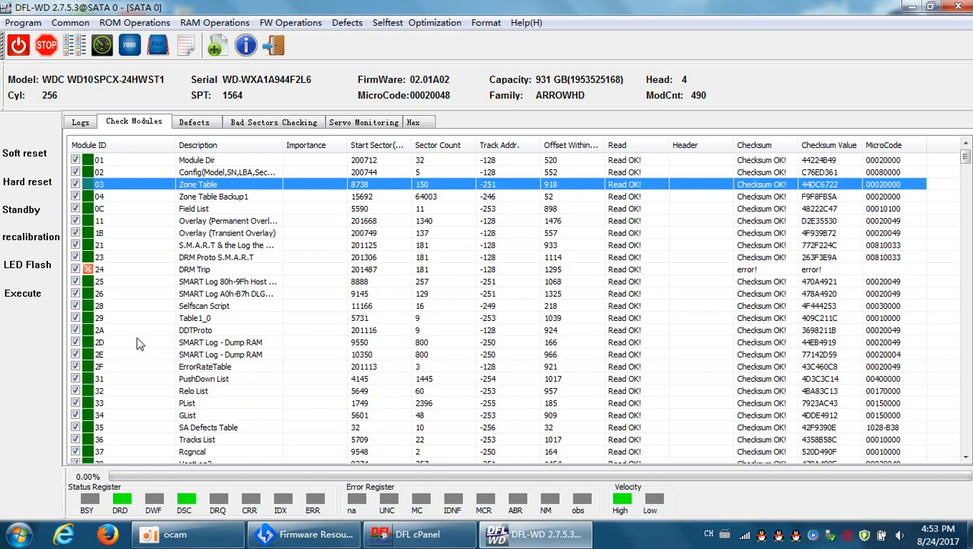
Examine the Read and Checksum results further down the list, through the 100-series and 1000-series modules, and return to module 01.
scroll(137, 353, "down", 20)
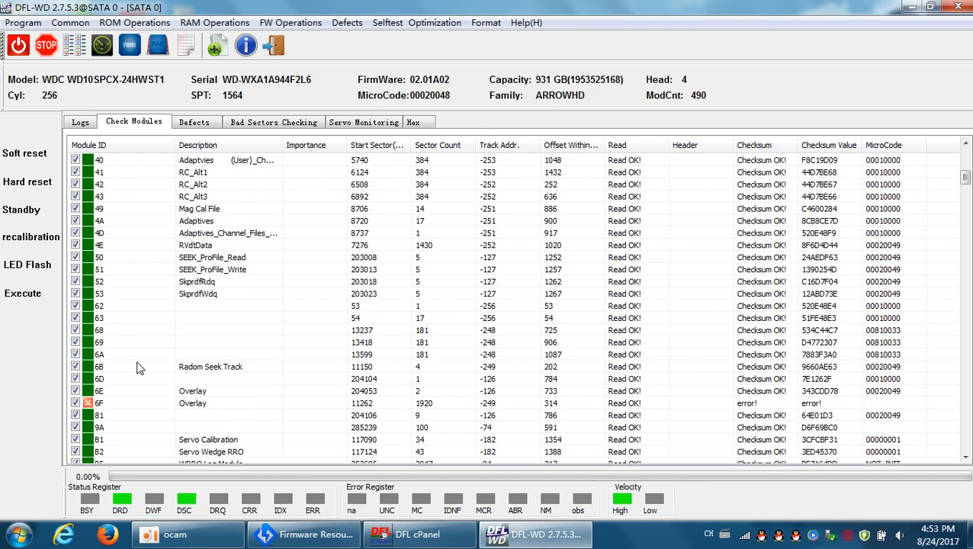
scroll(137, 369, "down", 15)
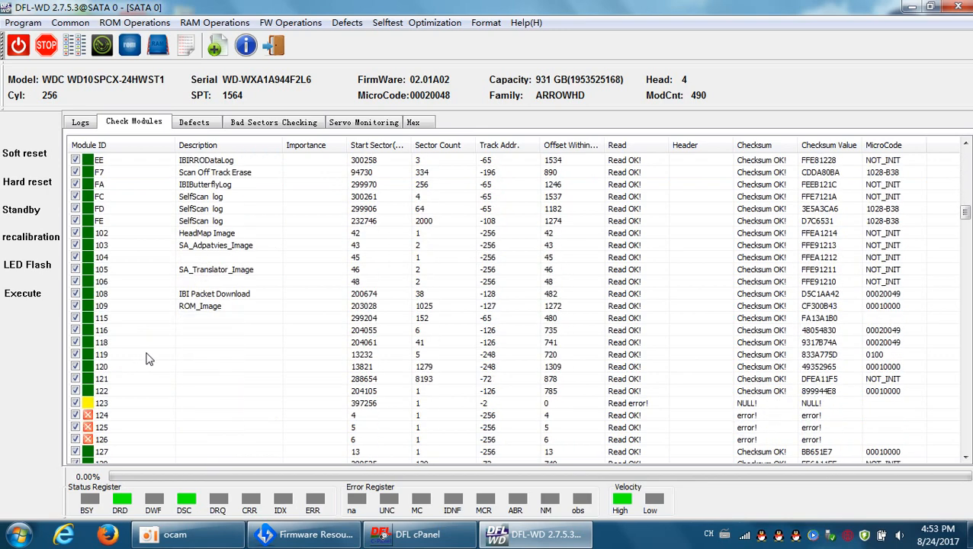
scroll(164, 359, "down", 15)
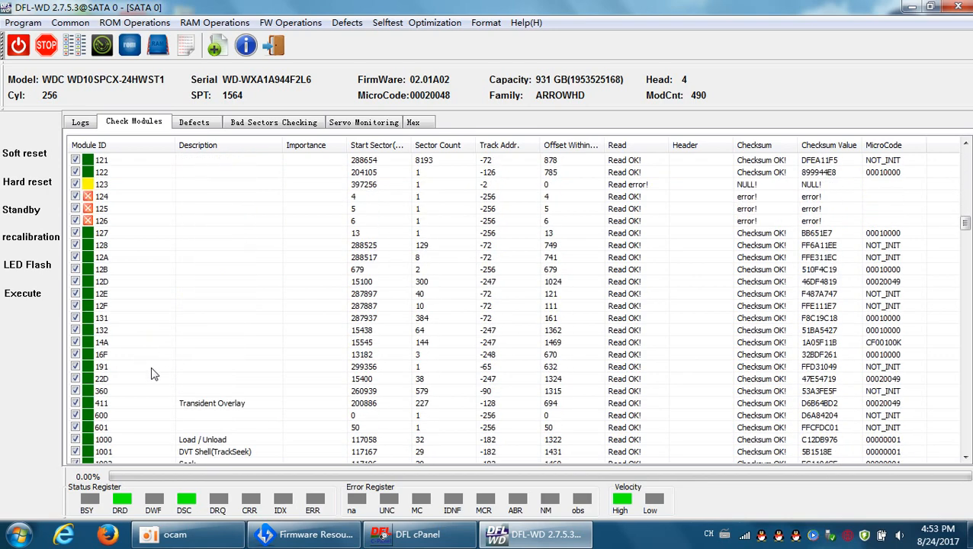
scroll(180, 374, "down", 5)
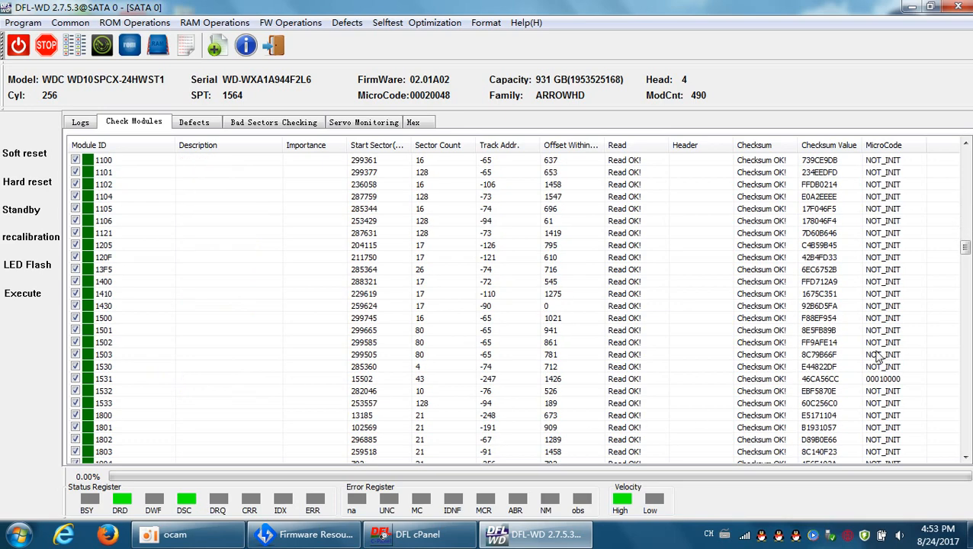
scroll(908, 290, "up", 3)
scroll(923, 239, "up", 15)
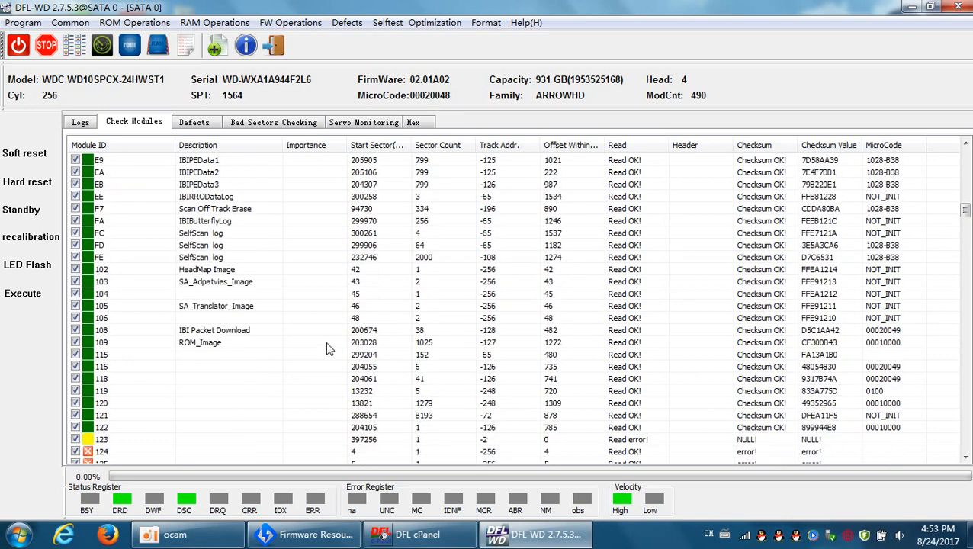
scroll(248, 345, "up", 9)
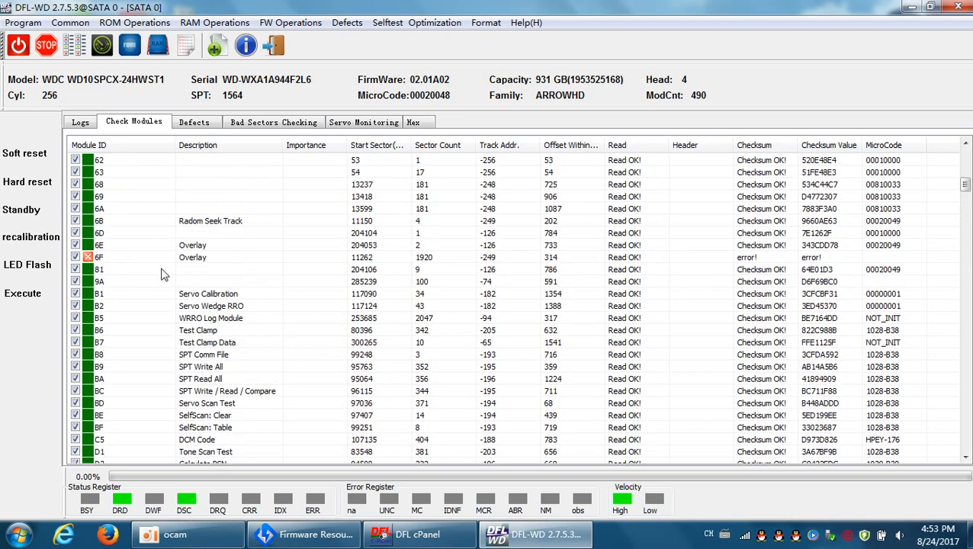
scroll(180, 247, "up", 15)
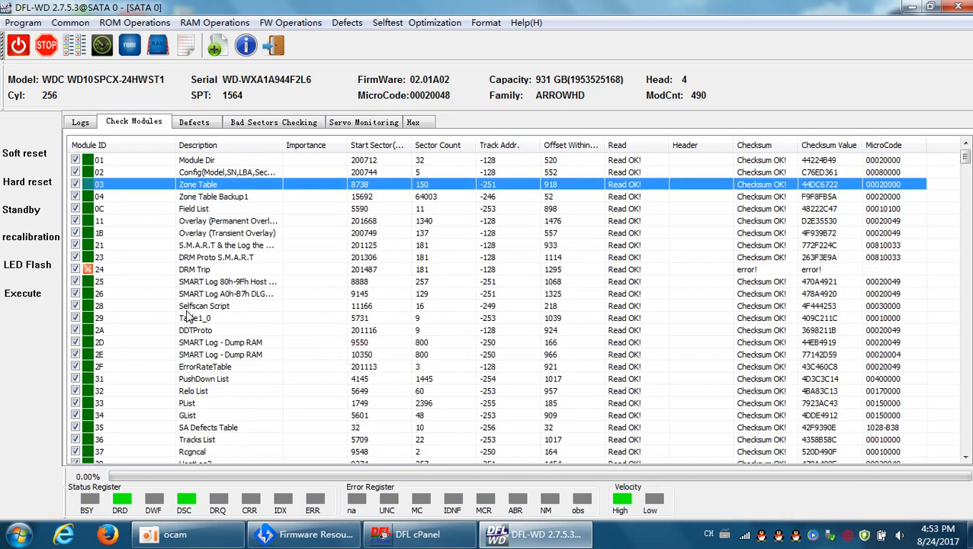
Open the Zone Table module 03 for editing, look through its hex content and close it without writing.
left_click(134, 210)
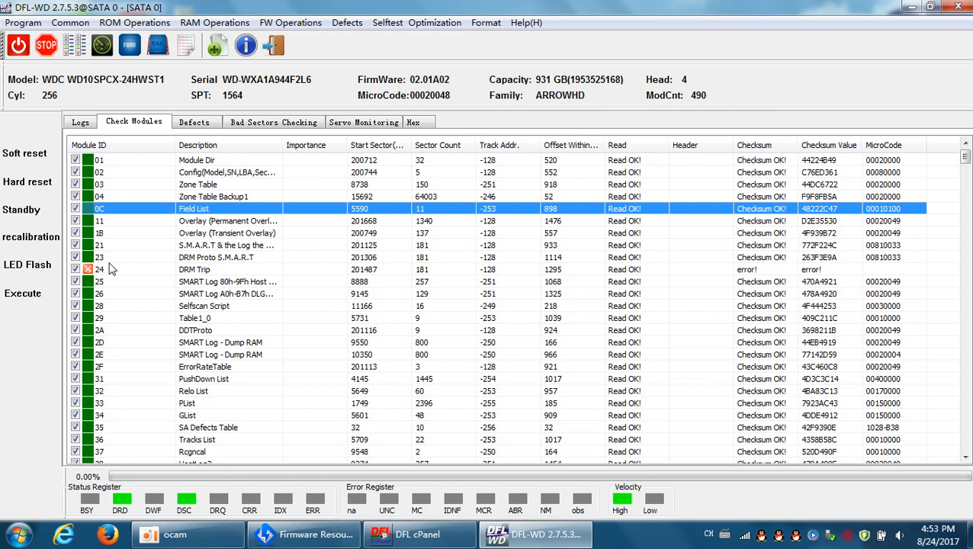
left_click(139, 345)
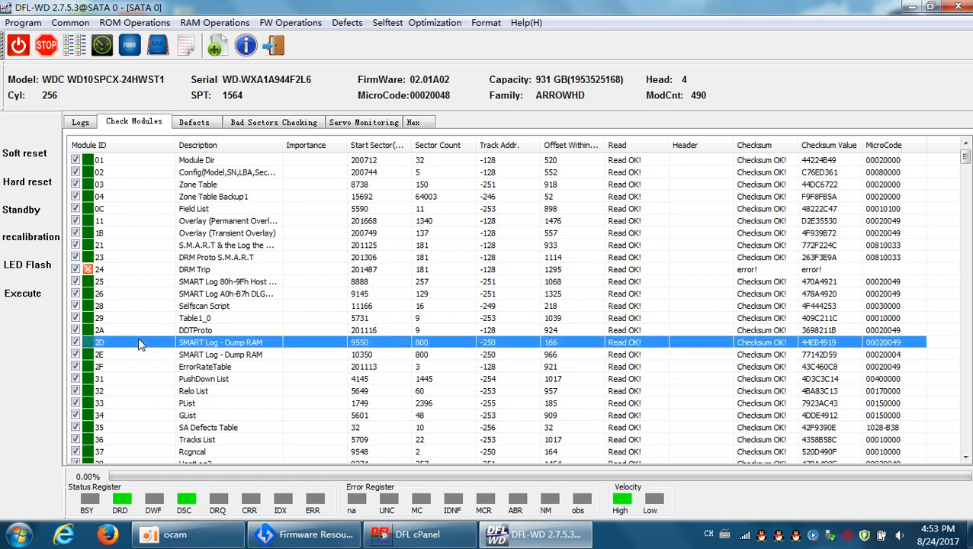
left_click(152, 209)
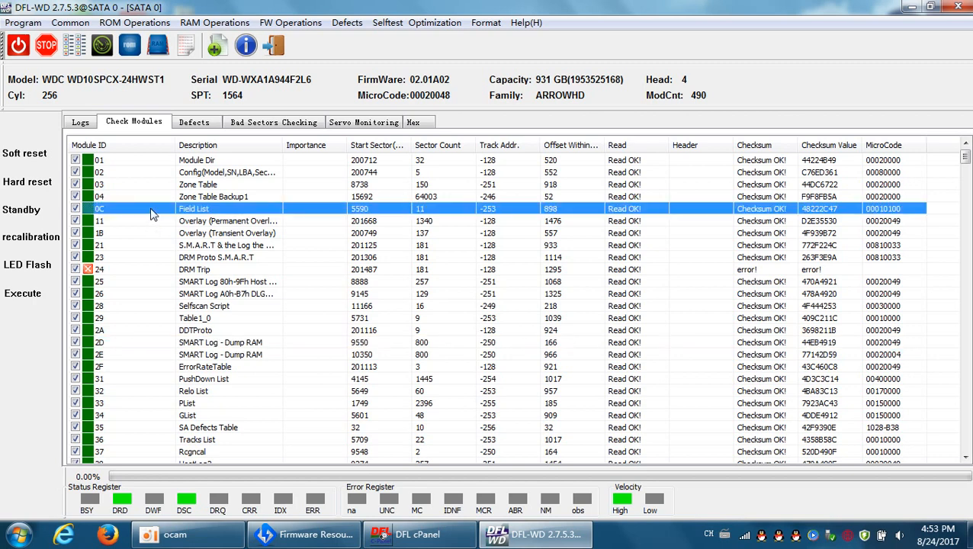
left_click(150, 188)
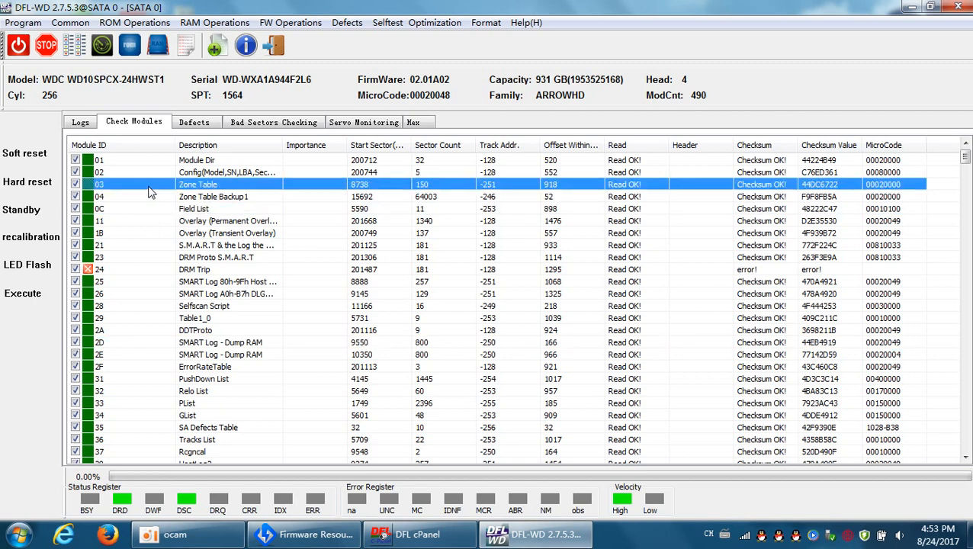
double_click(149, 187)
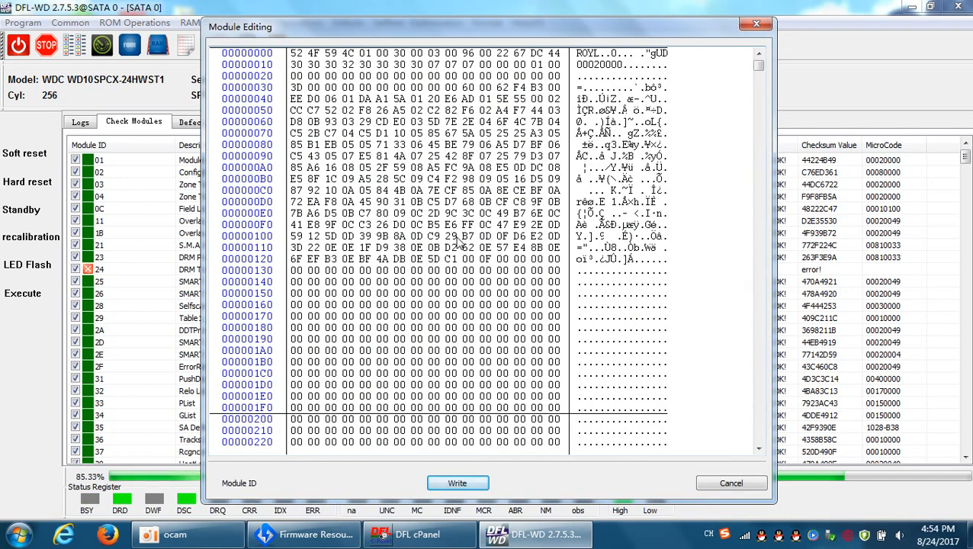
left_click_drag(760, 66, 760, 215)
left_click(758, 26)
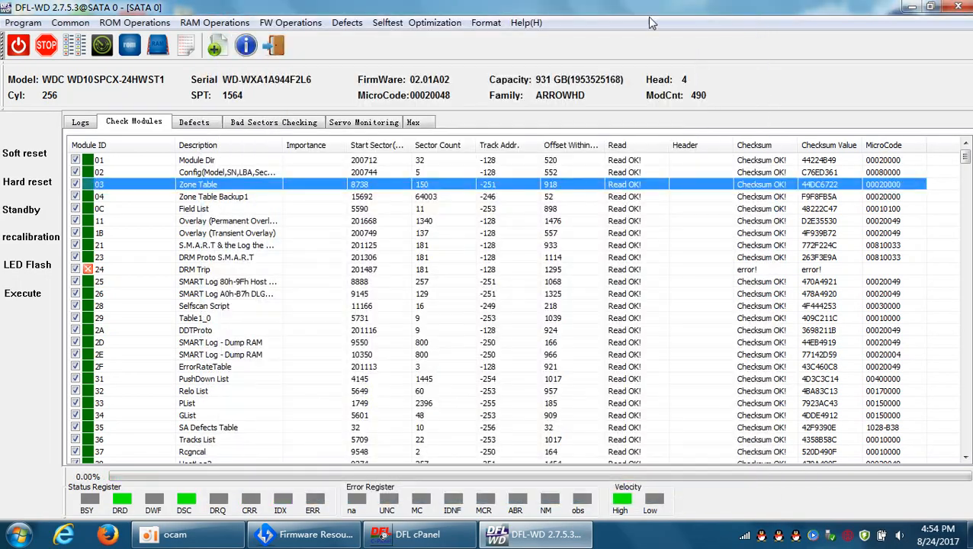
Open the PushDown List module 31 for editing and examine the hex data following its header.
left_click(162, 268)
scroll(174, 297, "down", 2)
left_click(150, 298)
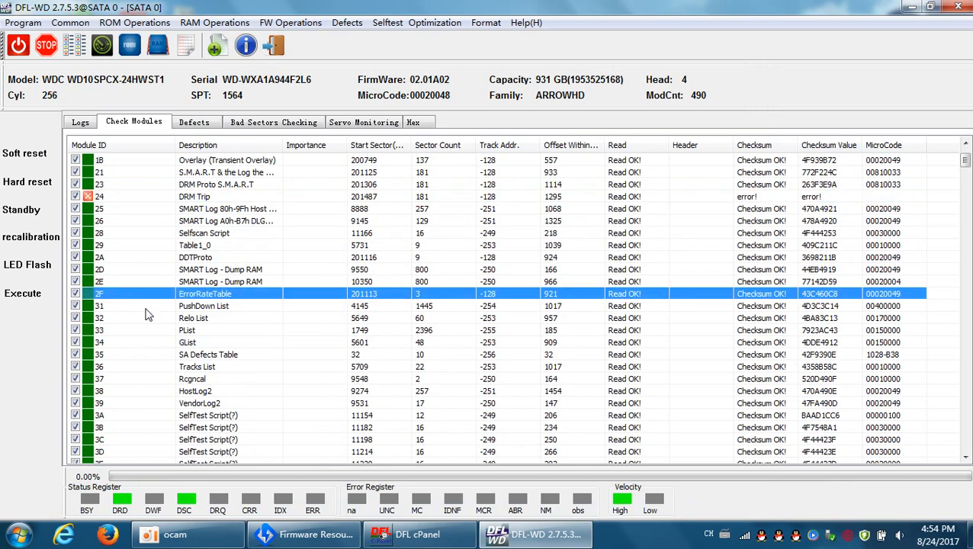
double_click(134, 308)
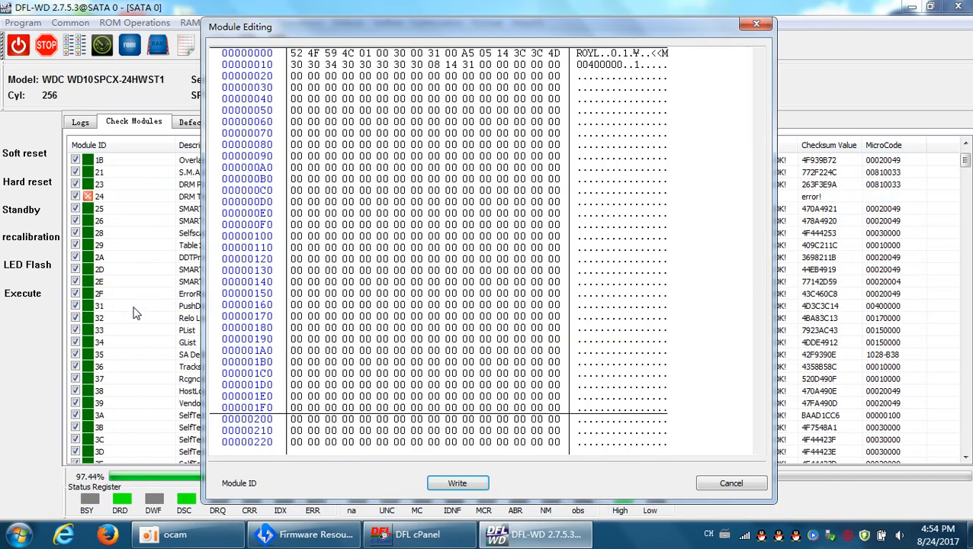
left_click(412, 205)
scroll(449, 311, "down", 11)
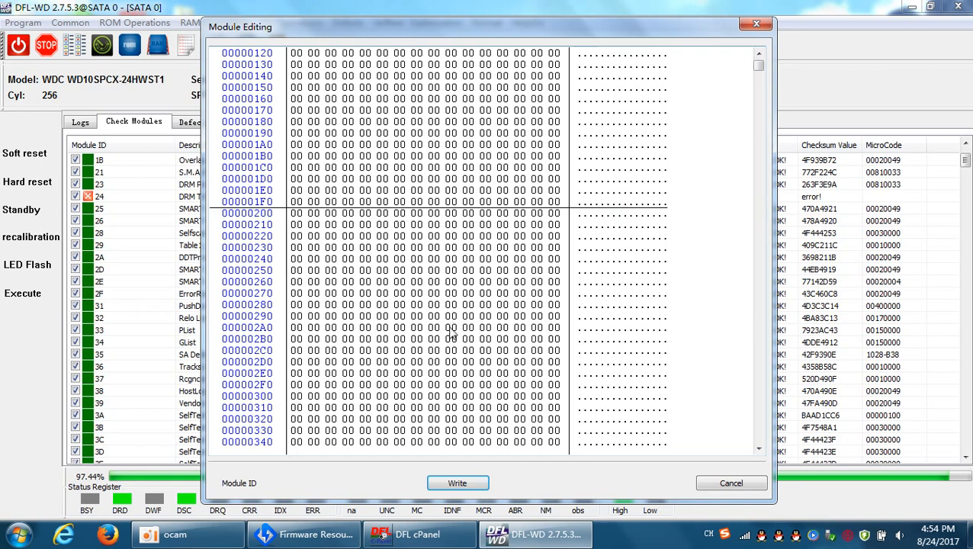
scroll(449, 311, "down", 10)
scroll(412, 259, "up", 4)
scroll(409, 255, "up", 4)
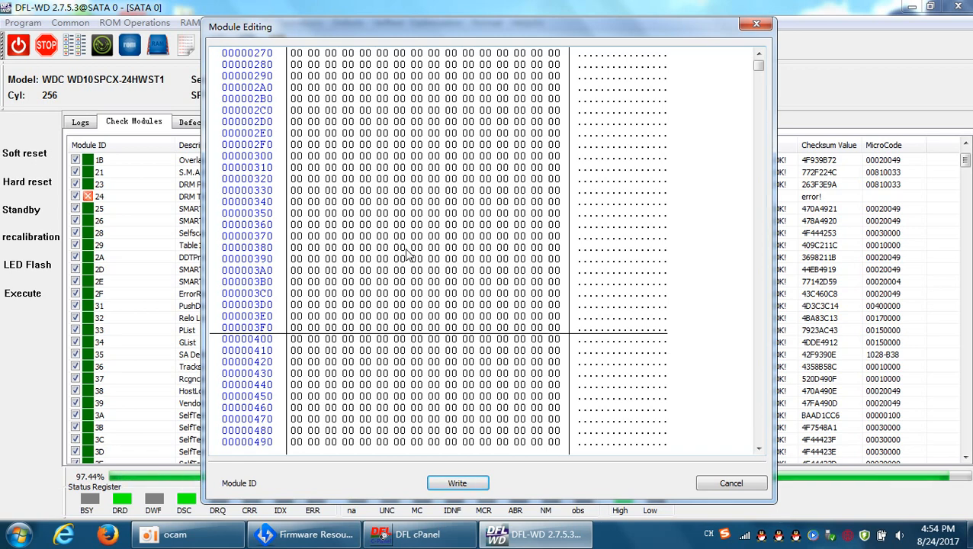
scroll(412, 259, "up", 11)
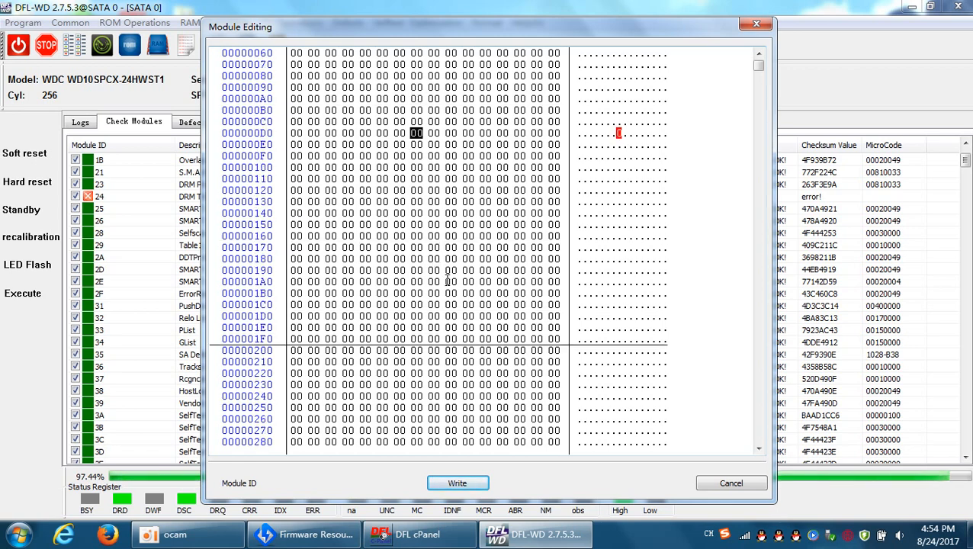
scroll(425, 333, "up", 2)
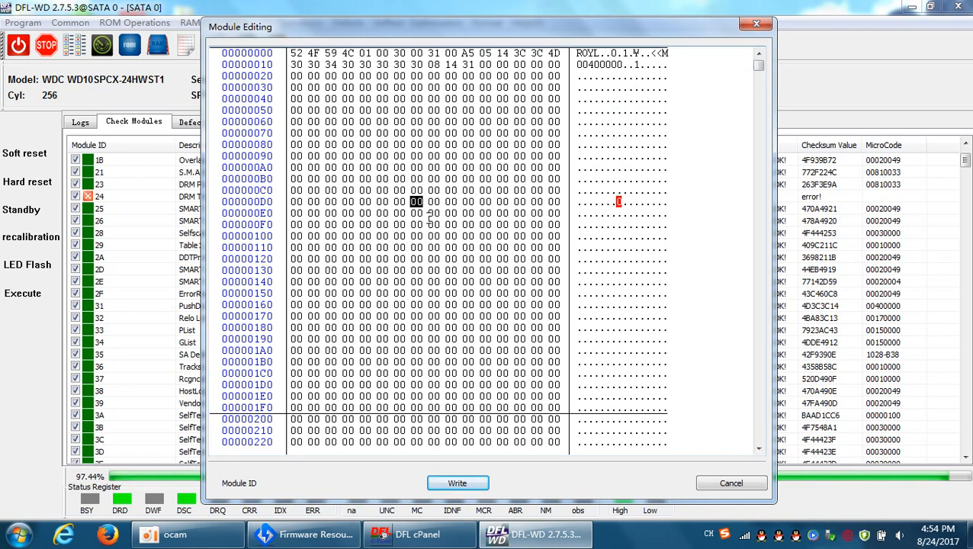
scroll(386, 303, "down", 13)
scroll(389, 300, "down", 4)
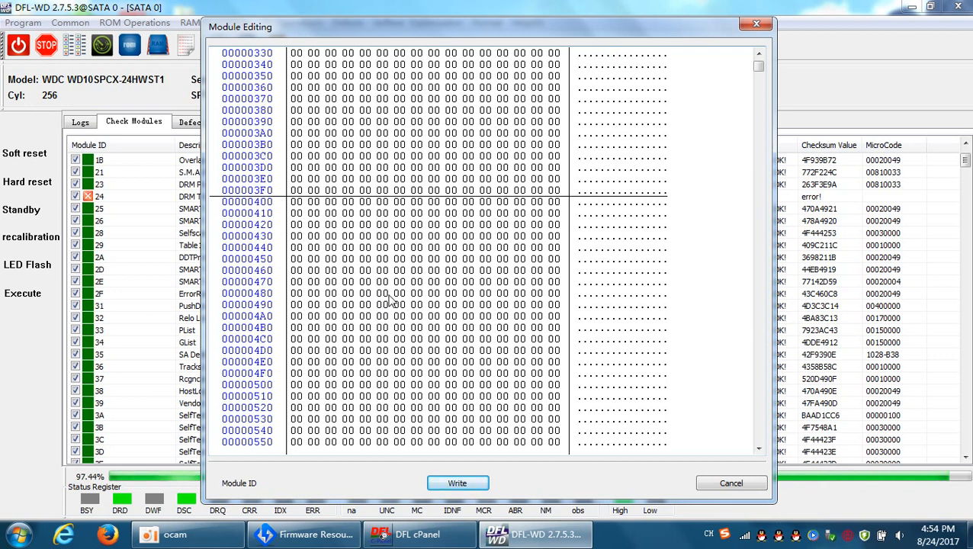
scroll(759, 64, "up", 17)
Highlight the header bytes in the first two hex rows of module 31 for inspection, and clear the selection.
left_click(468, 54)
left_click_drag(517, 67, 295, 51)
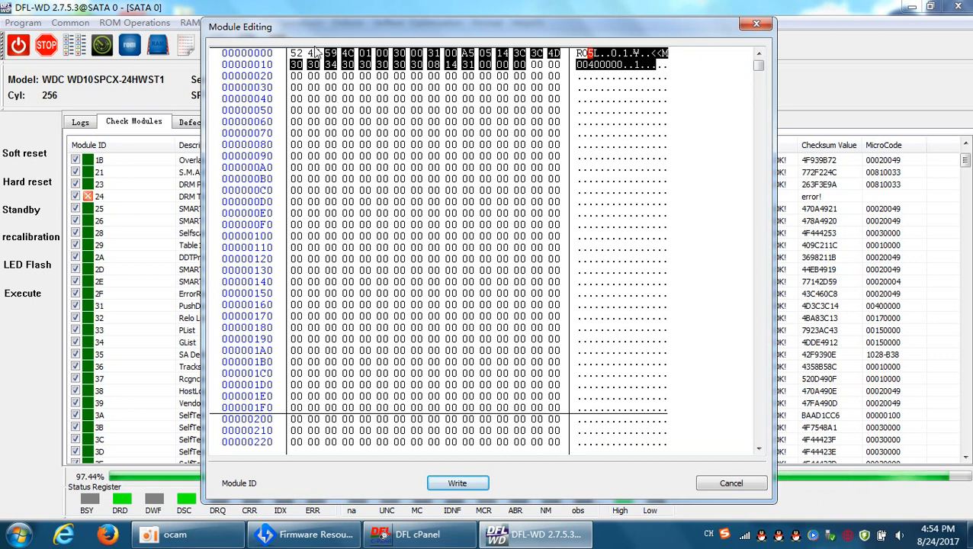
left_click(473, 66)
left_click_drag(479, 65, 295, 50)
left_click(381, 88)
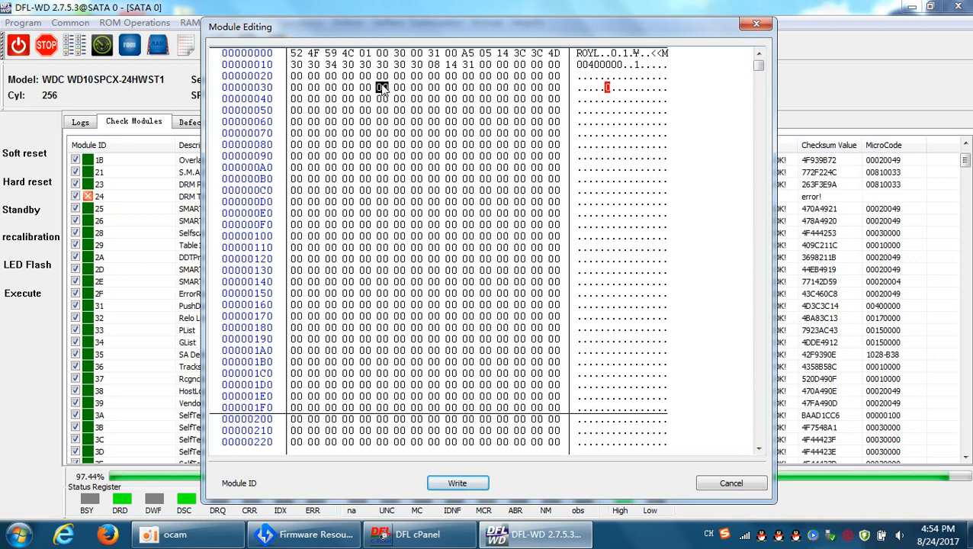
Highlight the bytes from about offset D0 to 1A0 in module 31 and inspect the data down to about offset B50.
left_click_drag(313, 202, 416, 357)
scroll(421, 338, "down", 20)
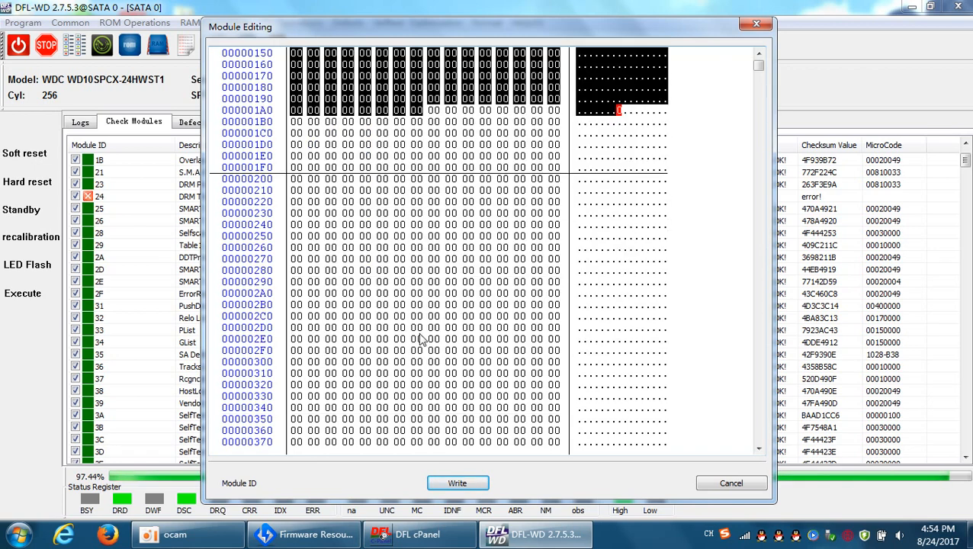
scroll(420, 338, "down", 17)
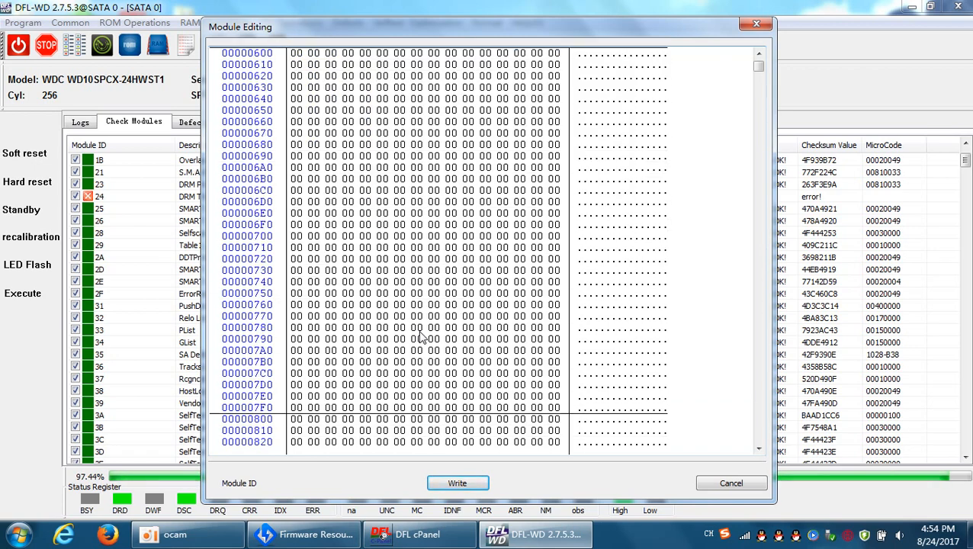
scroll(368, 278, "down", 7)
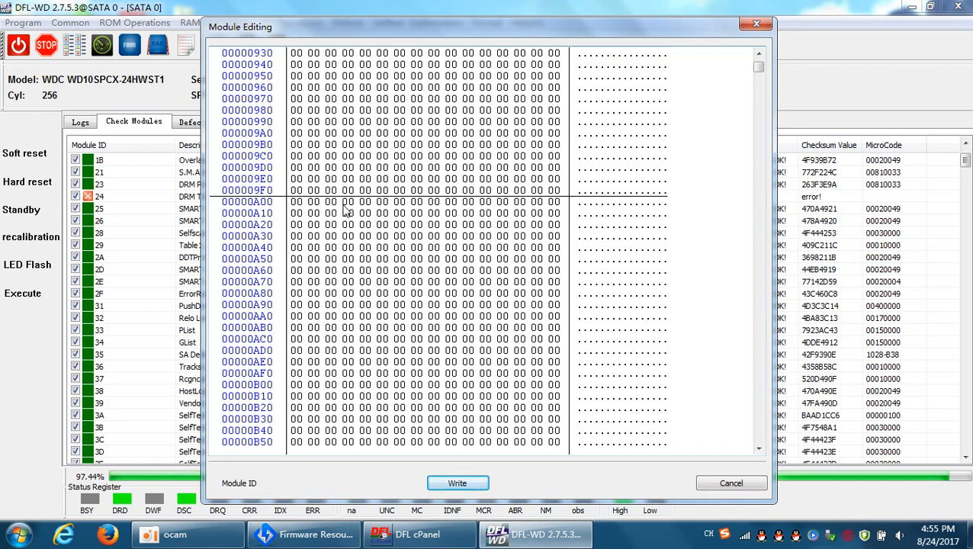
Close module 31 without writing, open the Relo List module 32 for editing and look through its hex data.
left_click(753, 26)
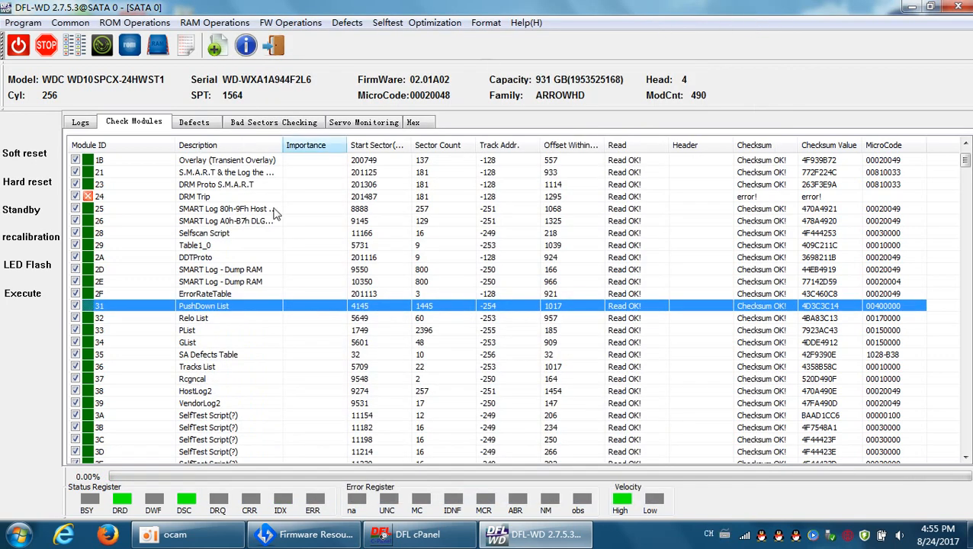
left_click(131, 320)
double_click(131, 319)
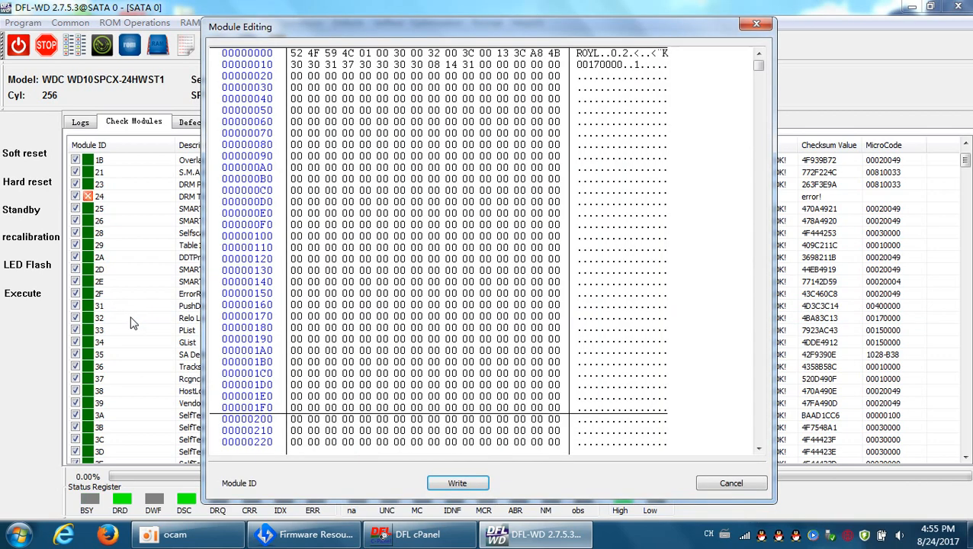
scroll(398, 347, "down", 8)
scroll(398, 347, "down", 10)
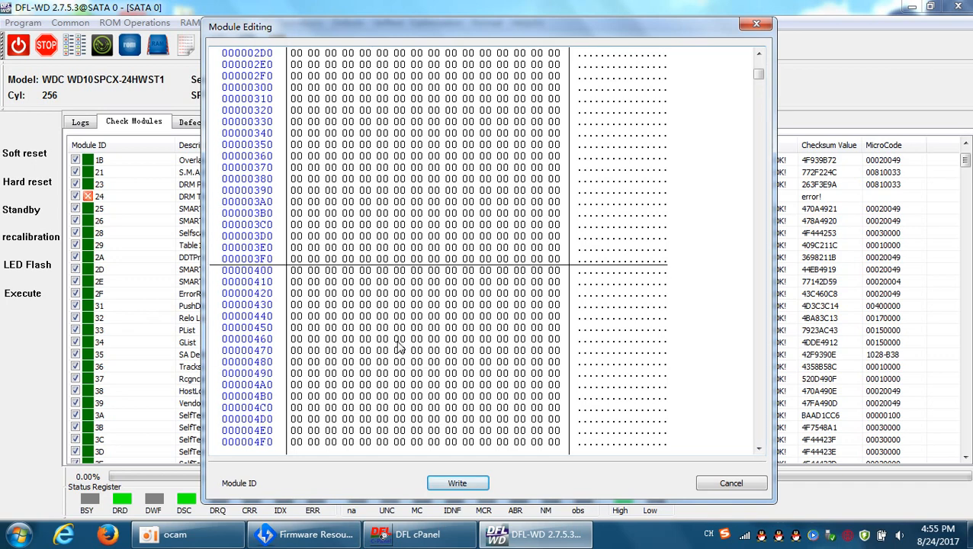
scroll(398, 347, "up", 11)
scroll(398, 348, "up", 7)
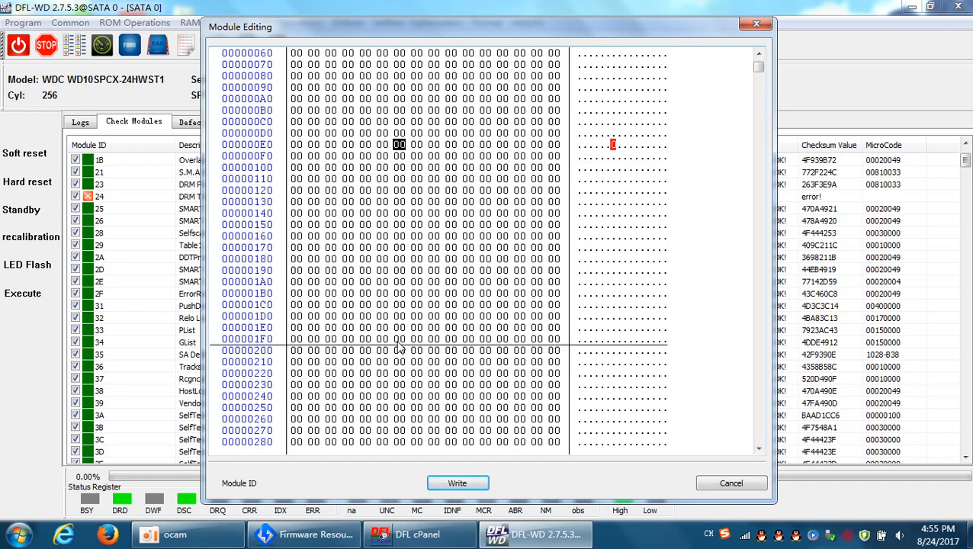
Inspect the header and the bytes following it in module 32, and close the module without writing.
left_click(434, 191)
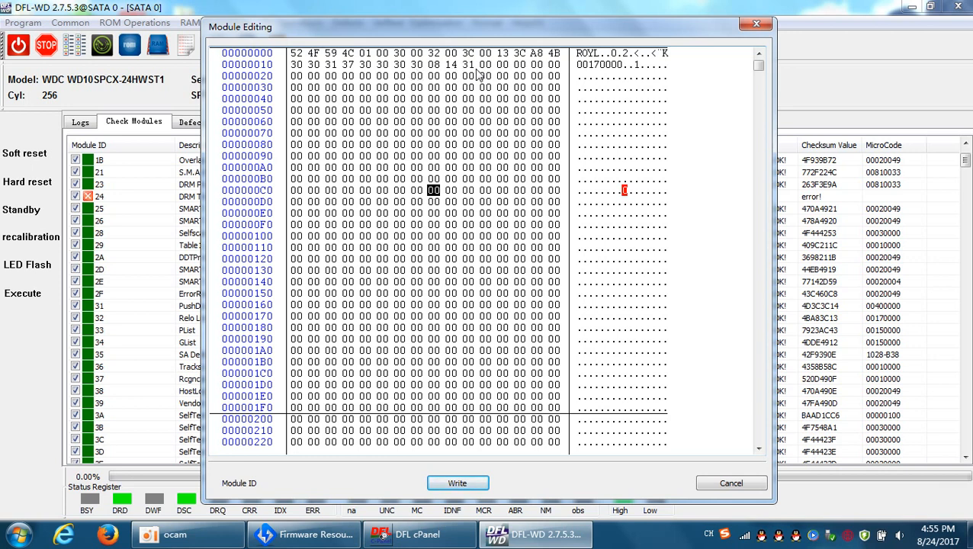
left_click(473, 68)
left_click(401, 158)
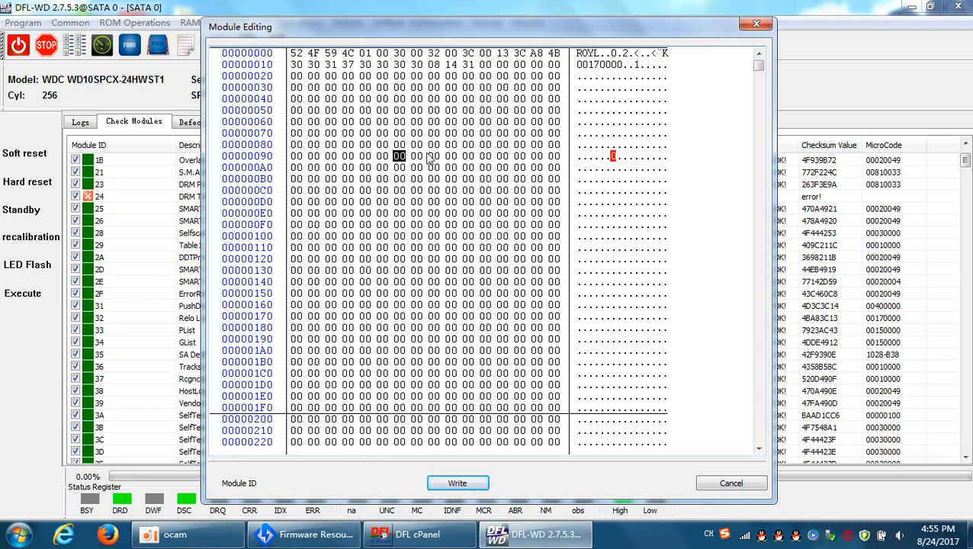
scroll(422, 274, "down", 6)
scroll(422, 275, "up", 6)
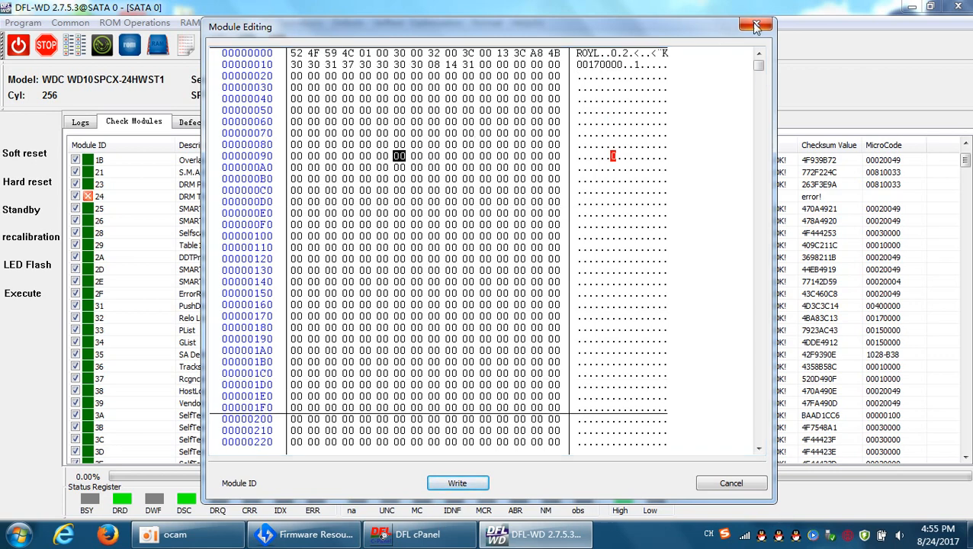
left_click(755, 25)
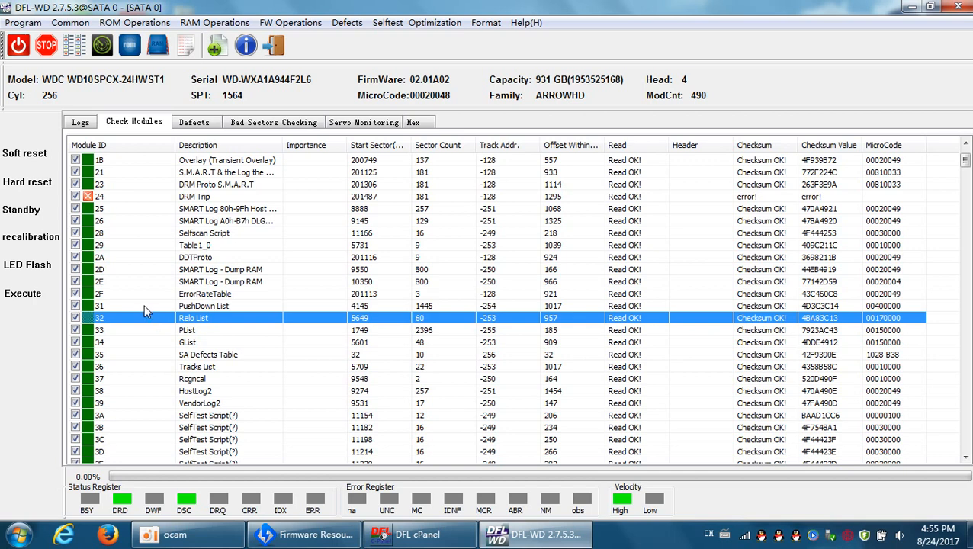
Find the Adaptives module 40 in the module list and open it for editing.
left_click(146, 307)
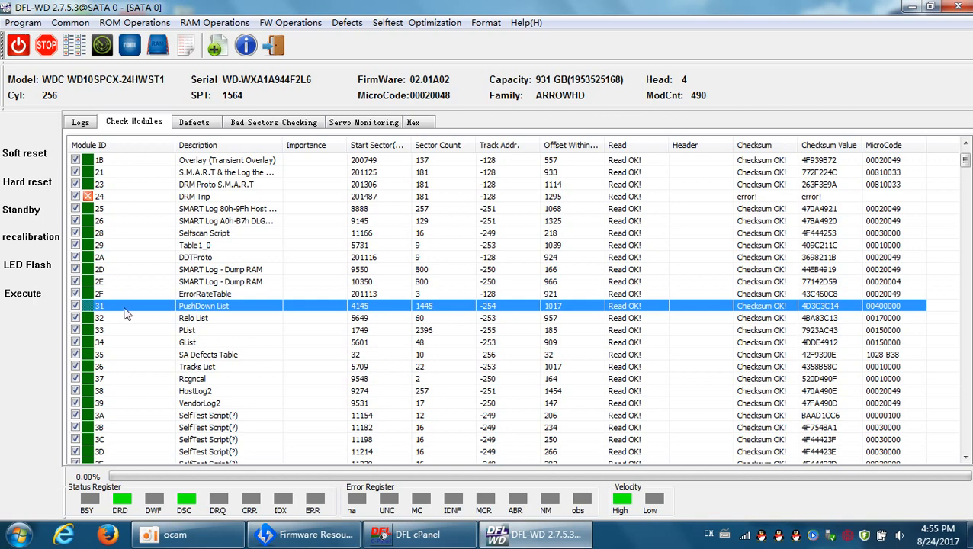
scroll(129, 313, "down", 2)
scroll(132, 310, "down", 2)
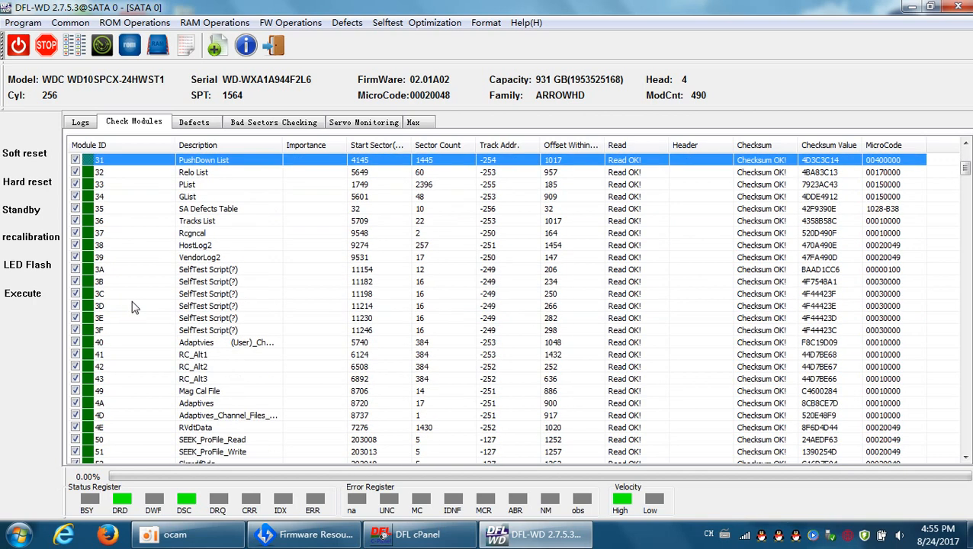
scroll(133, 308, "up", 1)
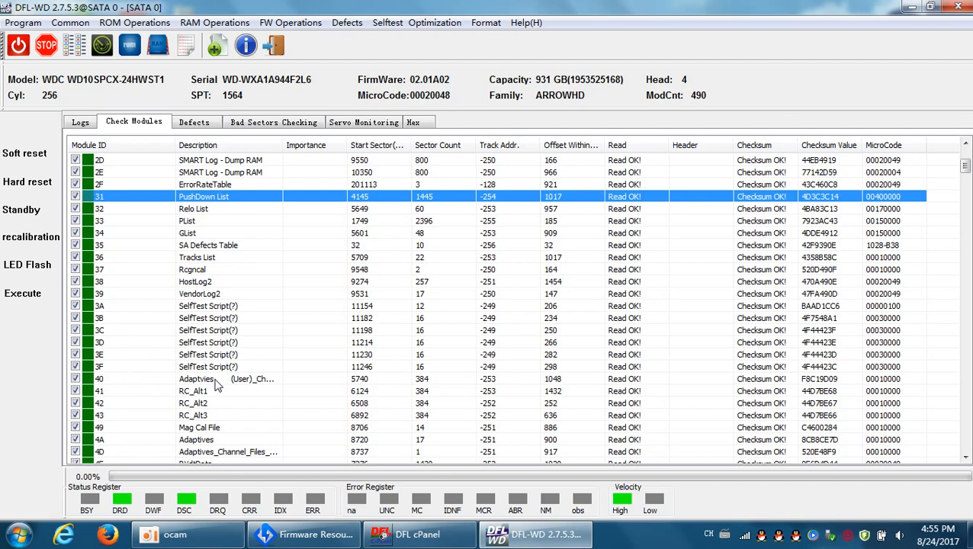
left_click(139, 381)
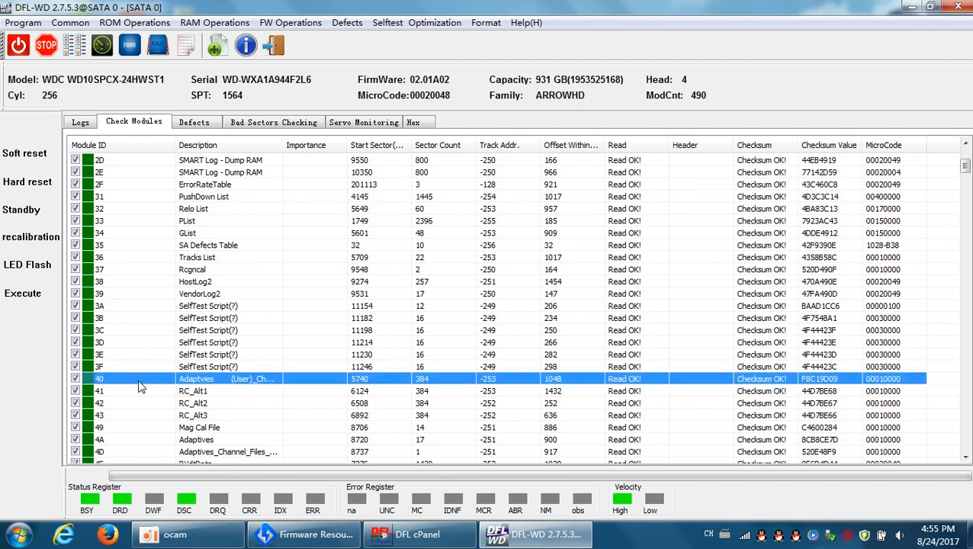
double_click(139, 387)
left_click(417, 248)
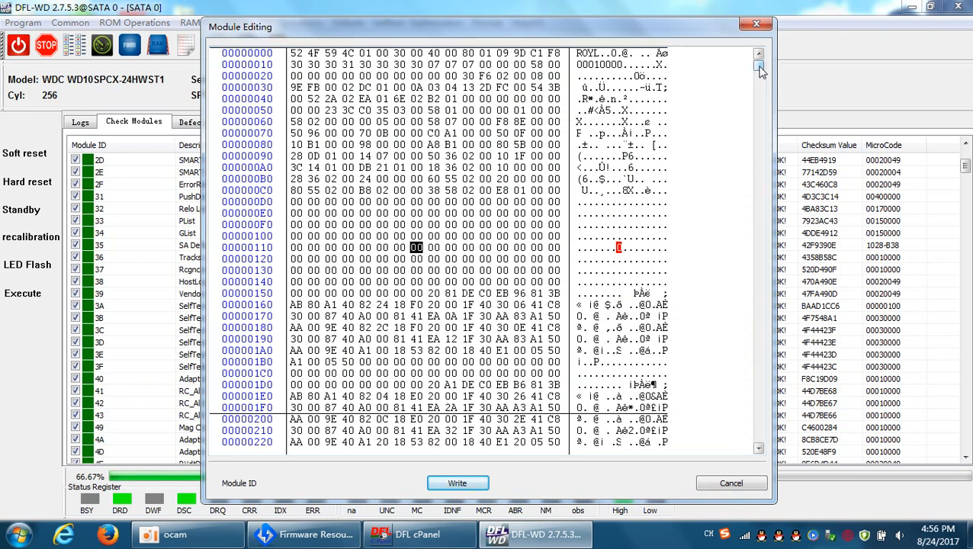
Inspect individual bytes in the first hex rows of module 40 and close it without writing.
left_click_drag(761, 67, 738, 65)
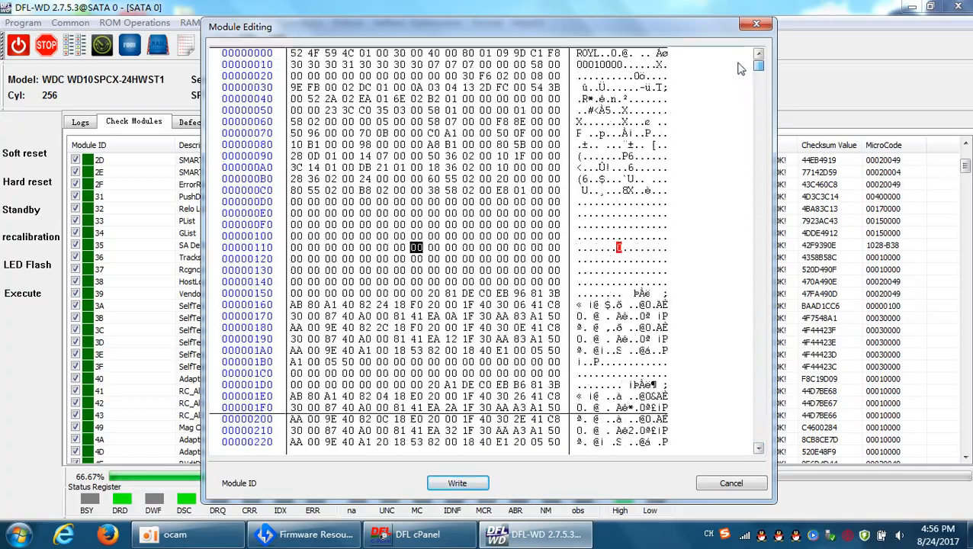
left_click(449, 144)
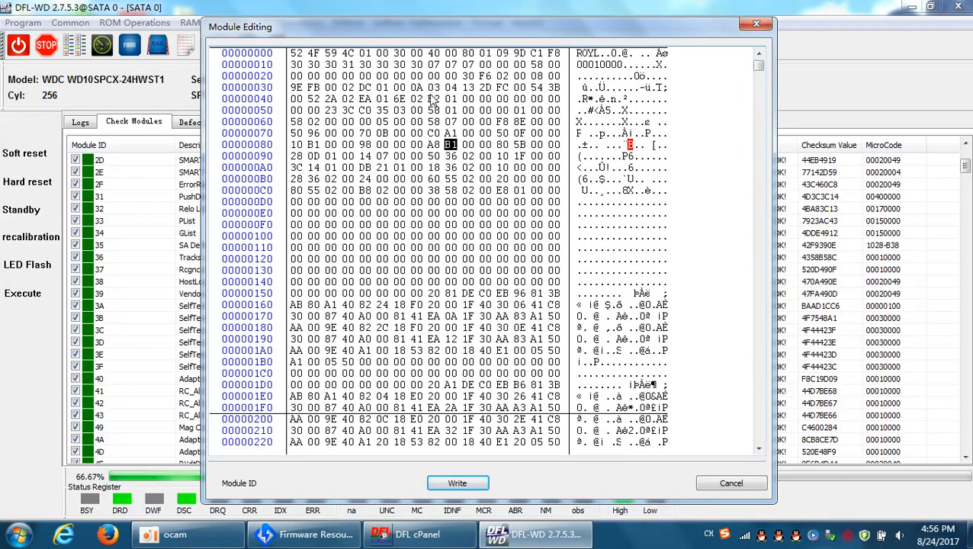
left_click(417, 65)
left_click(468, 65)
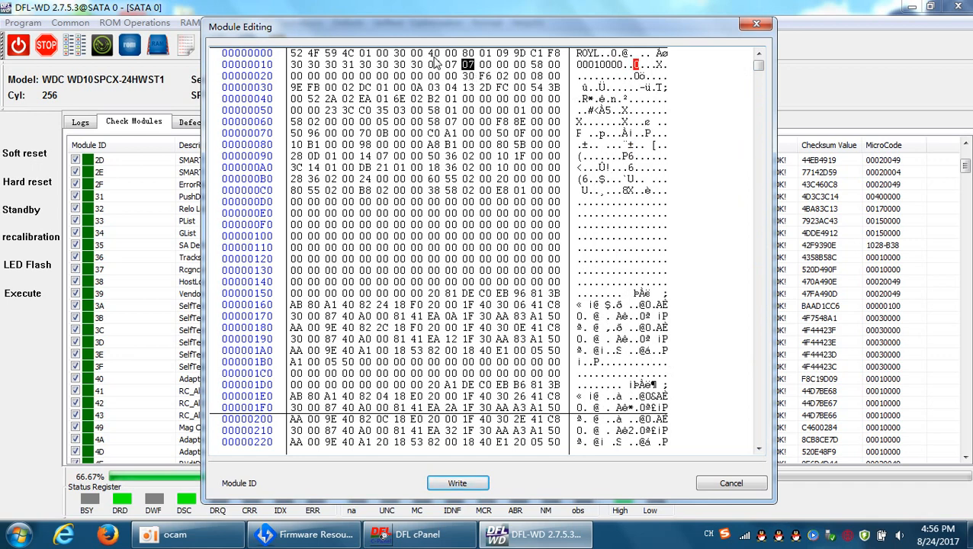
left_click(434, 54)
left_click(756, 24)
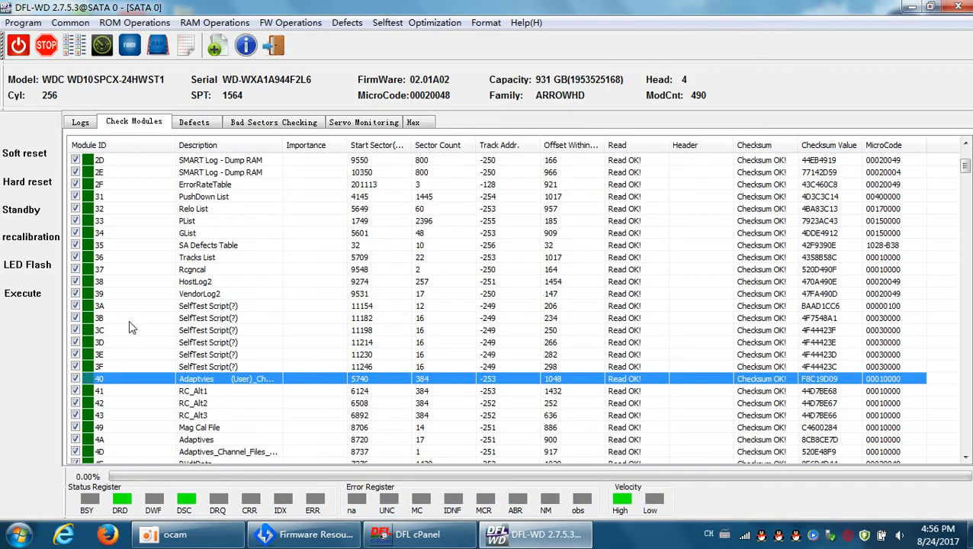
Select the PushDown List module 31 in the module list and run Translator Regeneration on the drive.
scroll(176, 314, "up", 2)
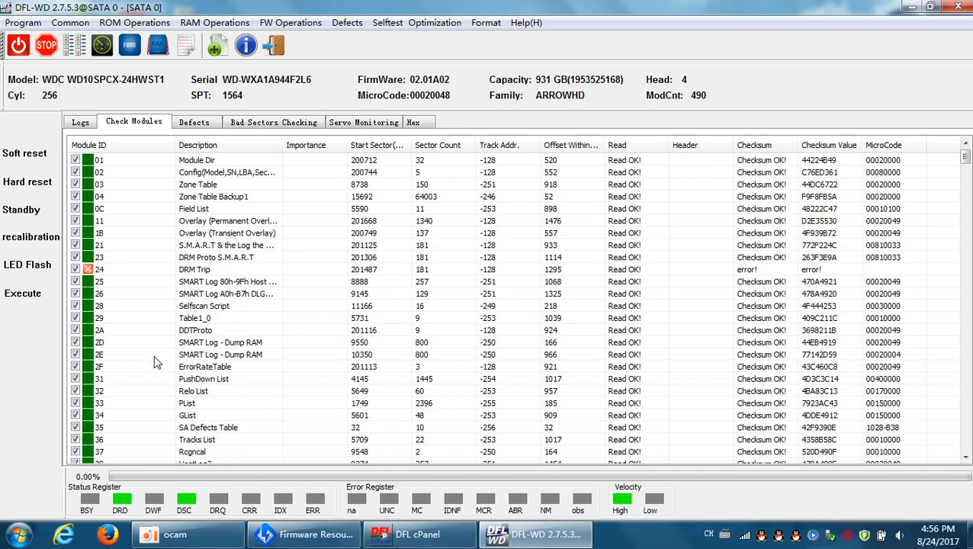
left_click(138, 381)
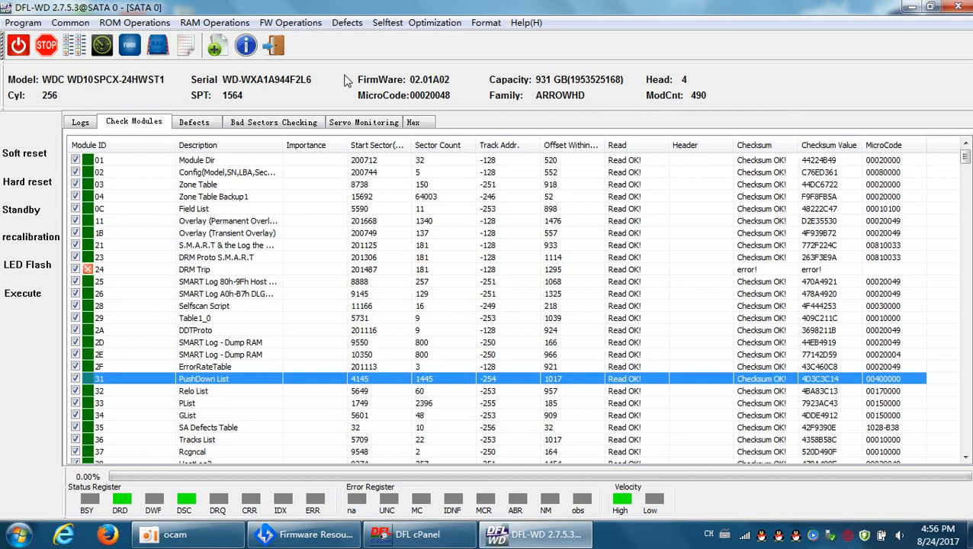
left_click(348, 22)
mouse_move(385, 107)
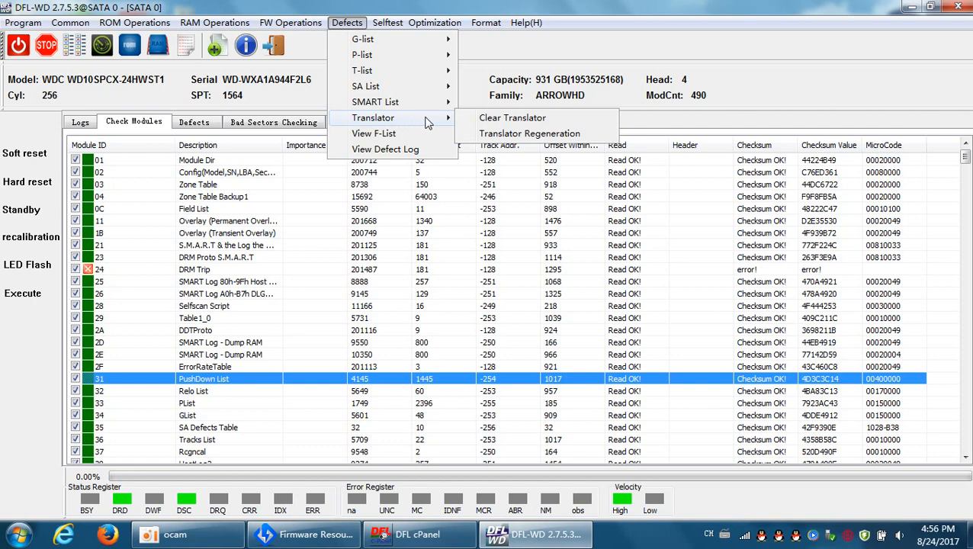
left_click(515, 136)
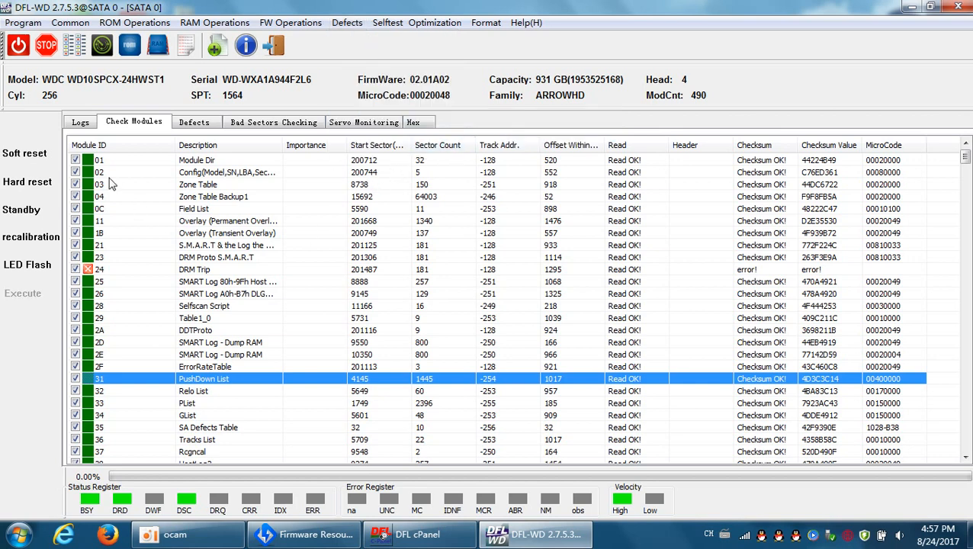
Check the log entries written by the translator regeneration, highlighting them for review and clearing the selection.
left_click(88, 127)
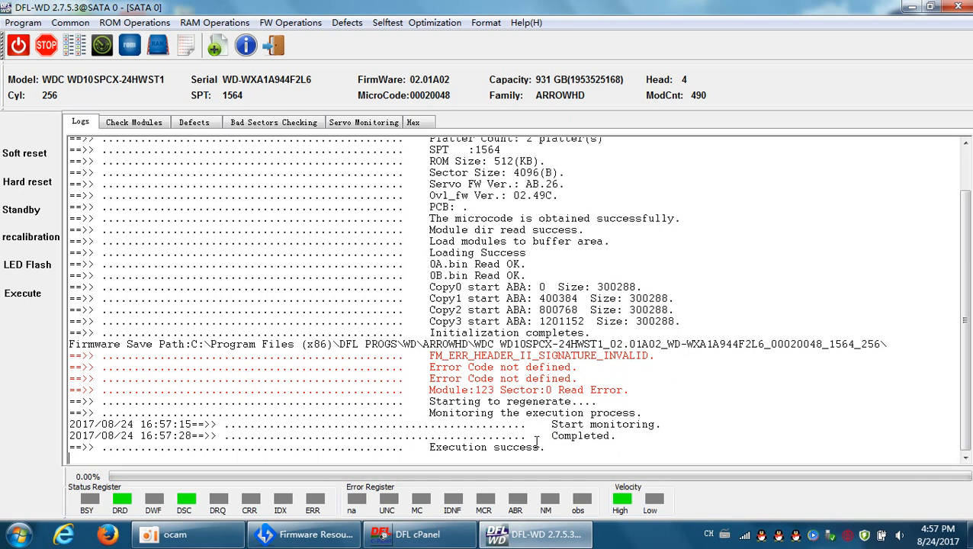
left_click_drag(577, 450, 271, 403)
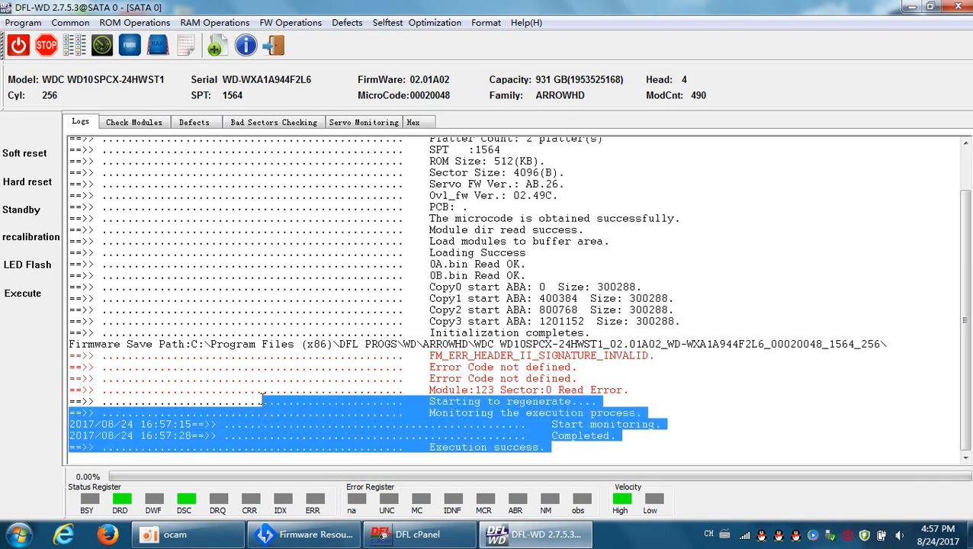
left_click(556, 447)
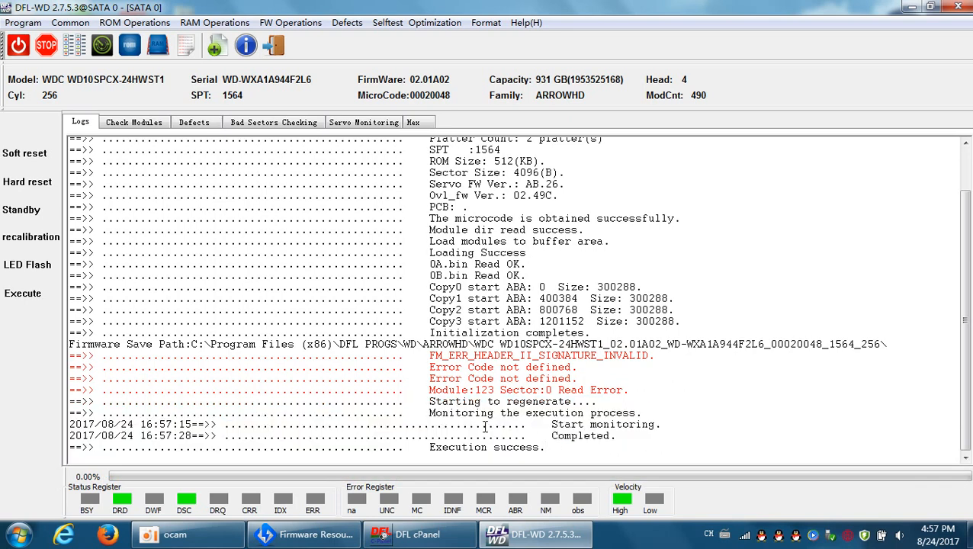
Exit the current drive session and power-cycle the drive.
left_click(273, 46)
left_click(17, 47)
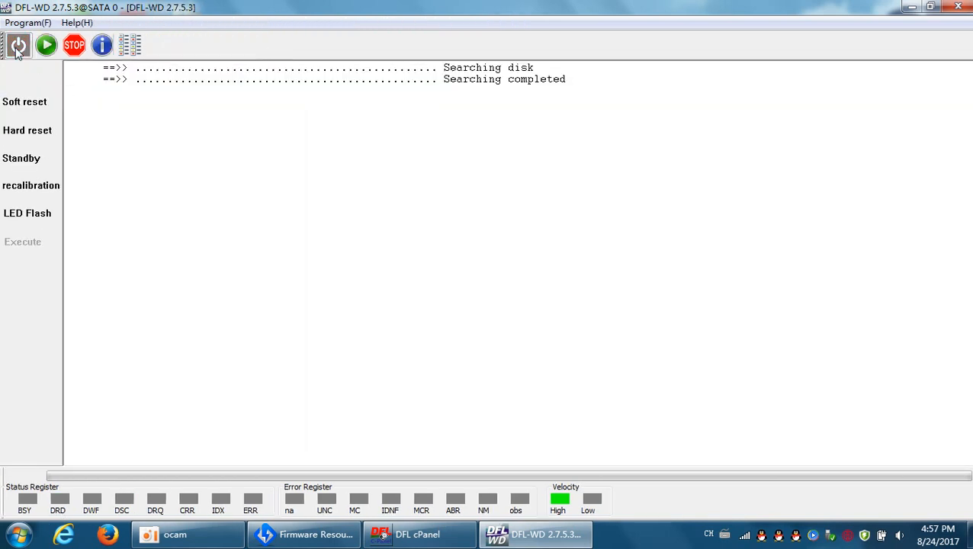
left_click(18, 52)
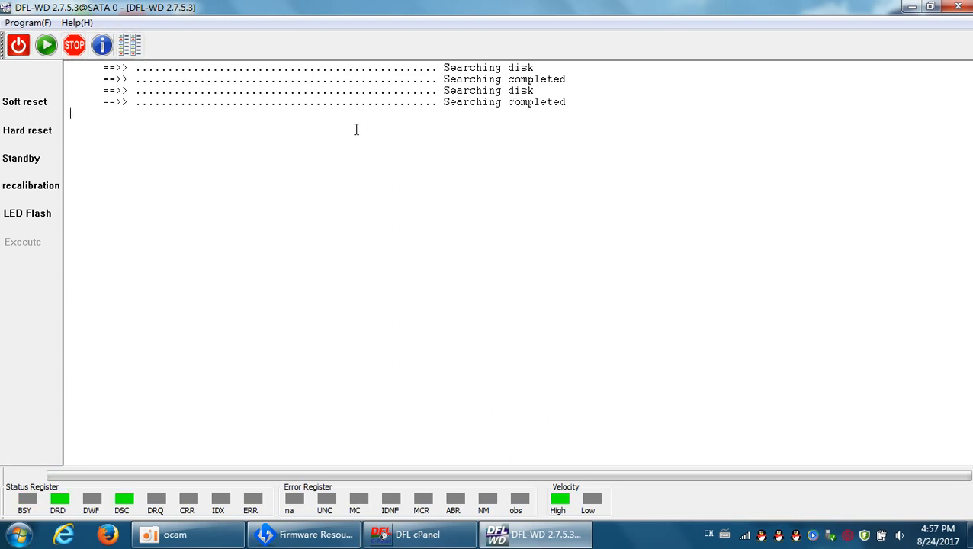
Start a new drive session by automatically obtaining the factory details and accepting the existing firmware directory under ARROWHD.
left_click(46, 46)
left_click(501, 241)
left_click(568, 441)
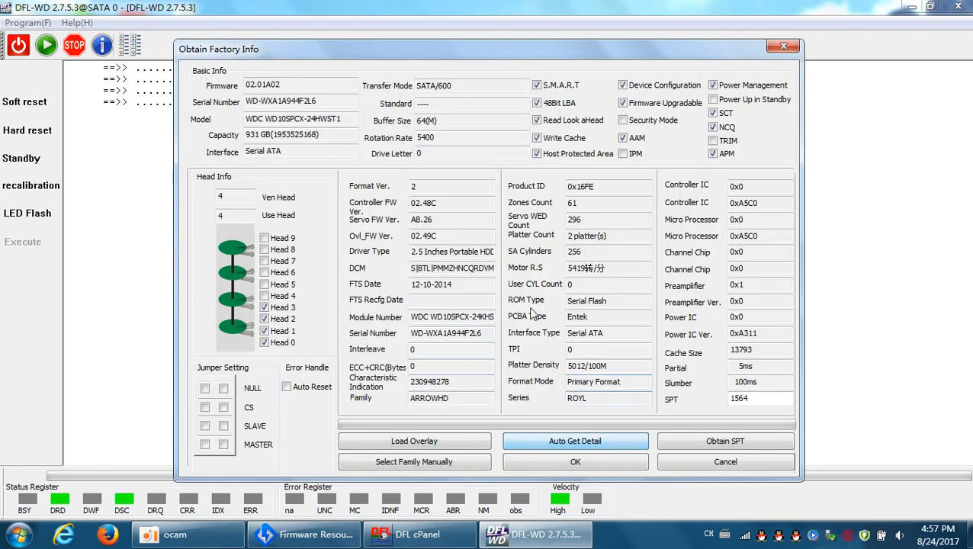
left_click(584, 463)
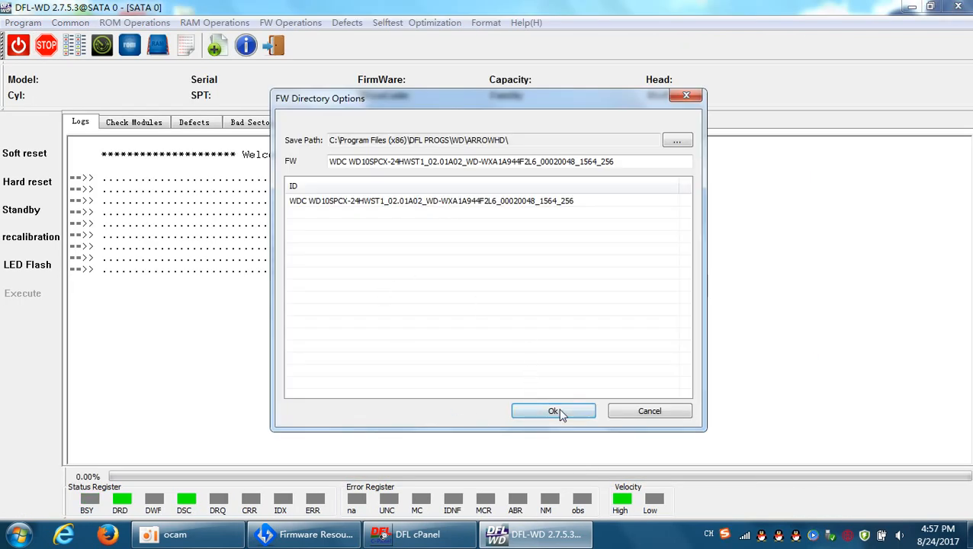
left_click(561, 412)
Show the firmware module list and sort it in ascending order of module ID.
left_click(135, 127)
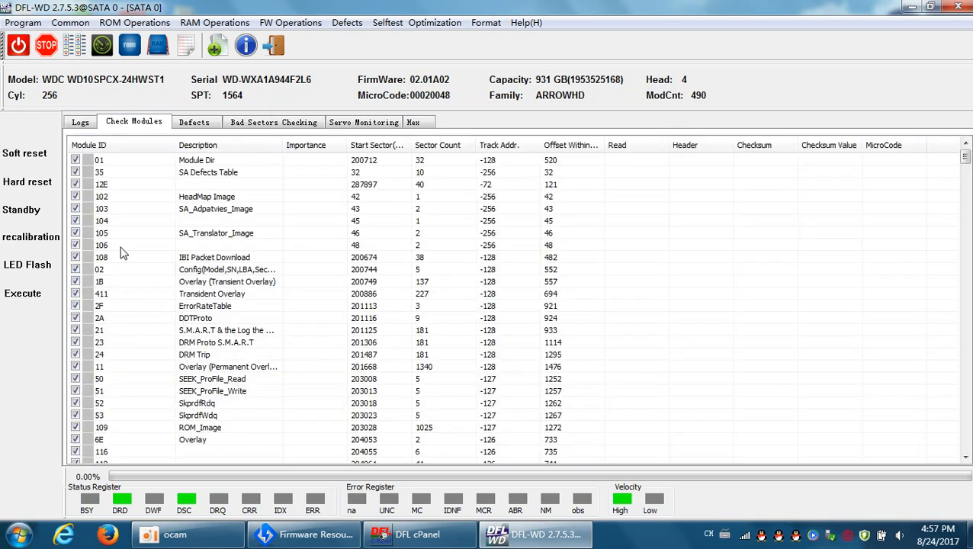
left_click(111, 150)
left_click(122, 148)
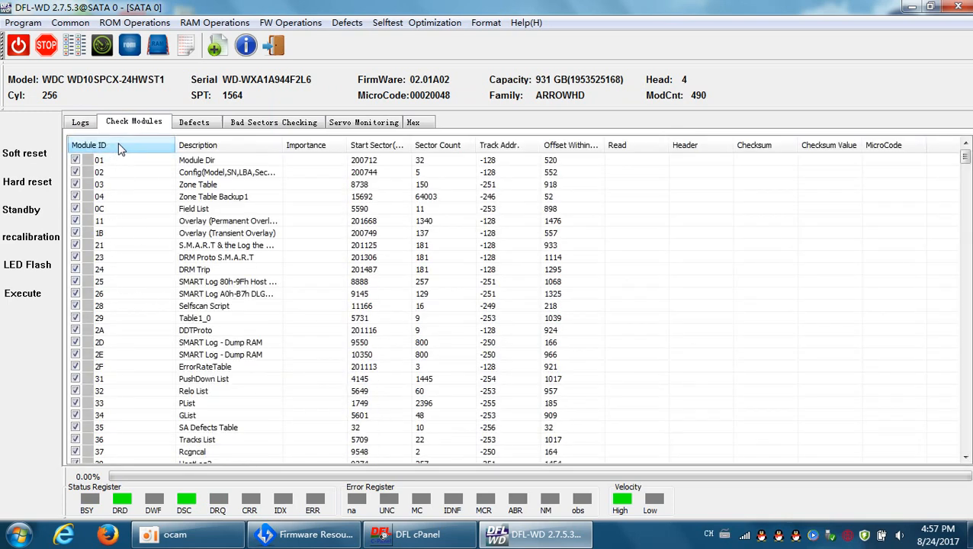
Open the PushDown List module 31 for editing and examine its hex data down to about offset 910.
left_click(136, 298)
left_click(125, 382)
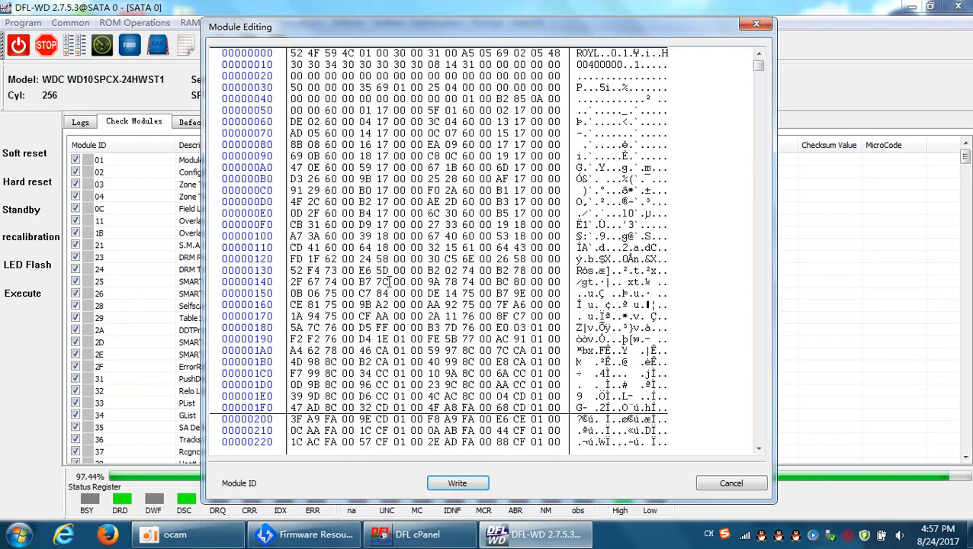
left_click(384, 284)
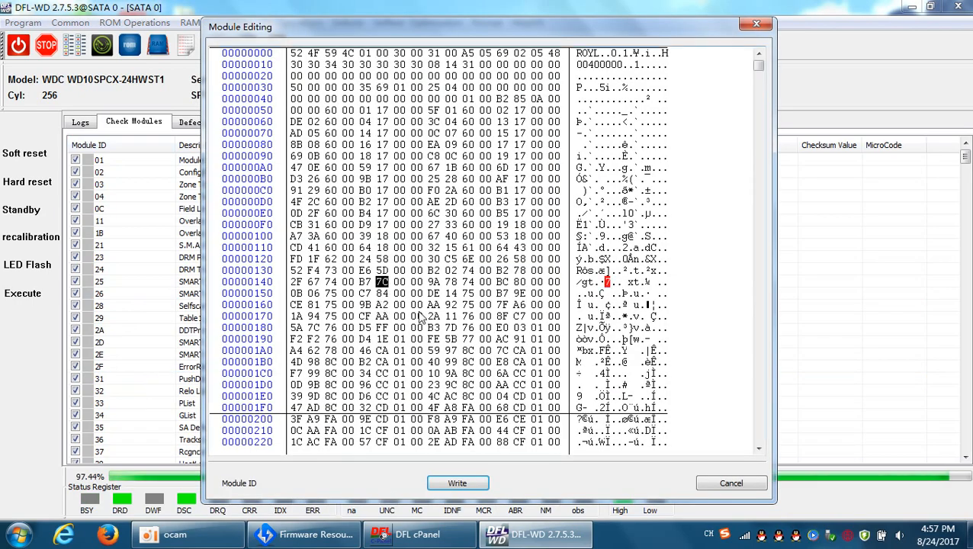
scroll(433, 319, "down", 7)
scroll(434, 319, "down", 18)
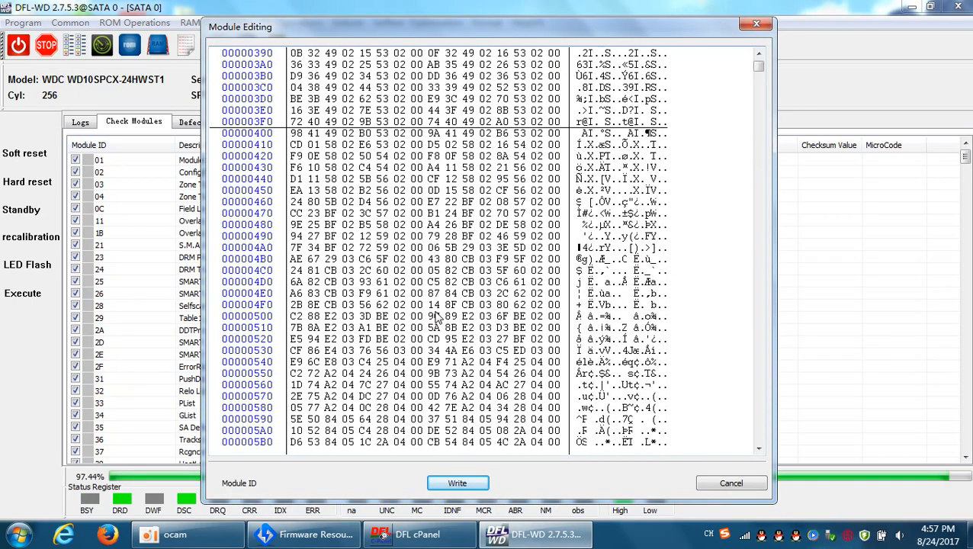
scroll(437, 318, "down", 6)
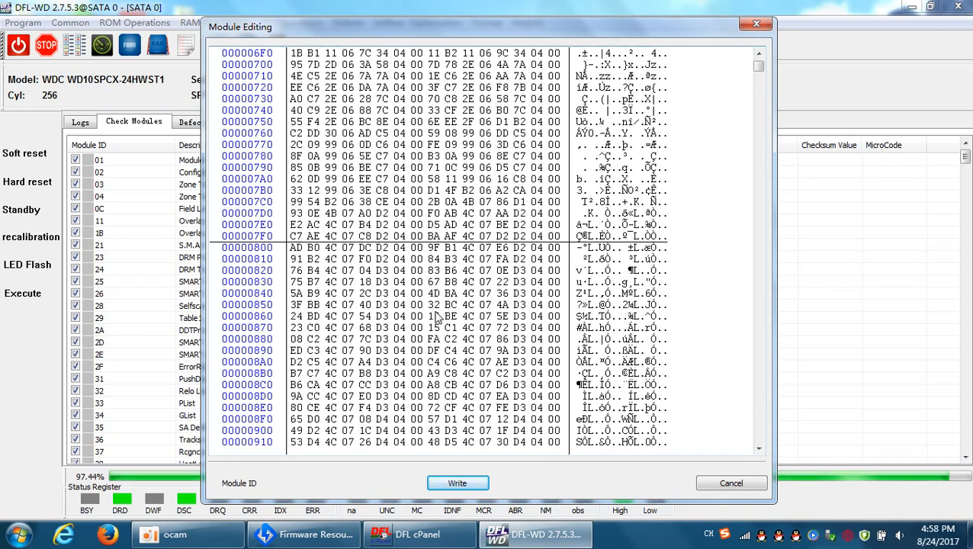
scroll(437, 319, "up", 15)
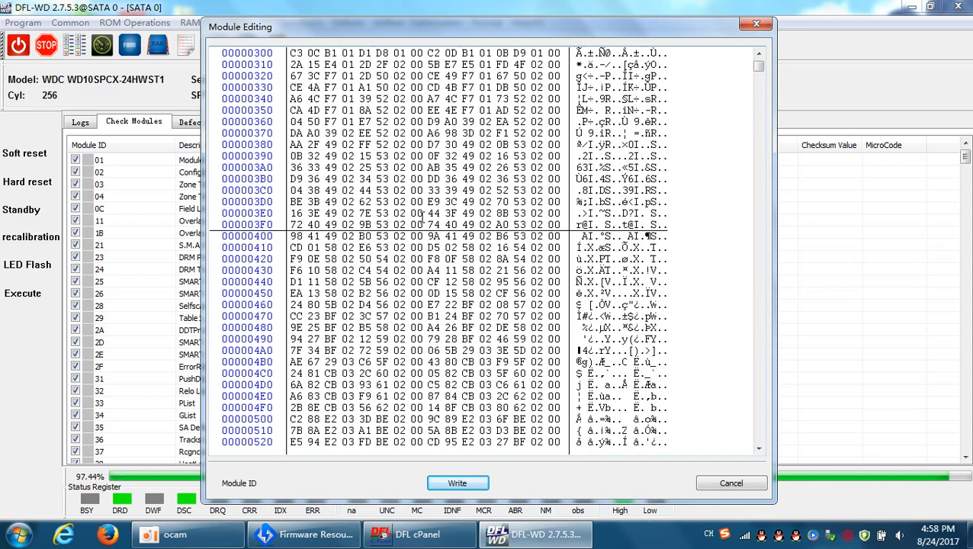
Review module 31's hex data back to offset 00000000 and close the module editor.
scroll(462, 240, "up", 6)
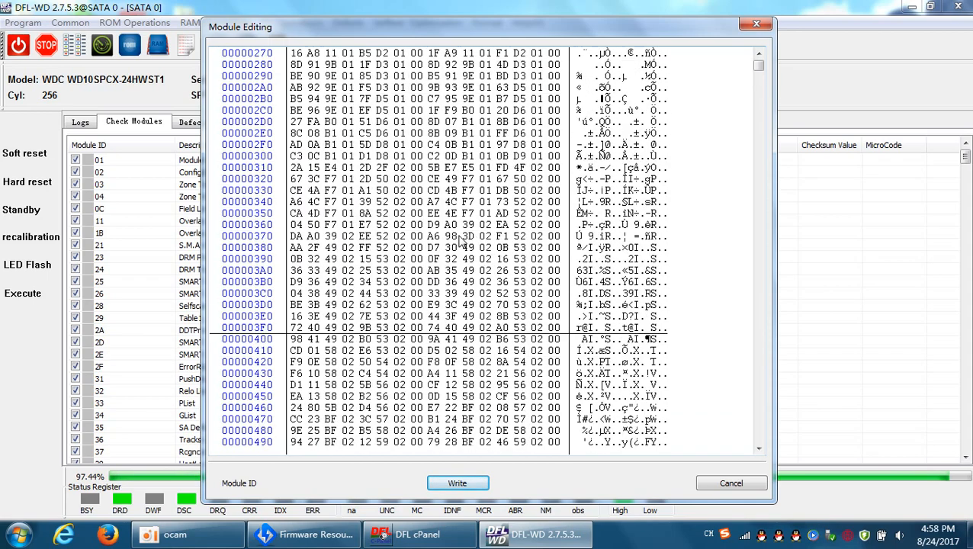
scroll(428, 269, "up", 10)
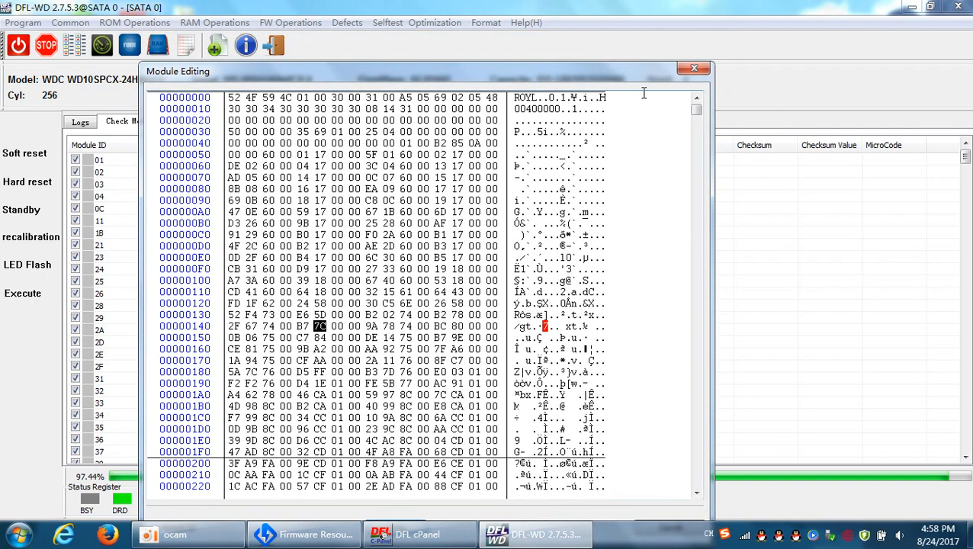
left_click(694, 68)
Locate the Translator Regeneration operation for defects without running it, and view the drive's initialization log.
left_click(348, 23)
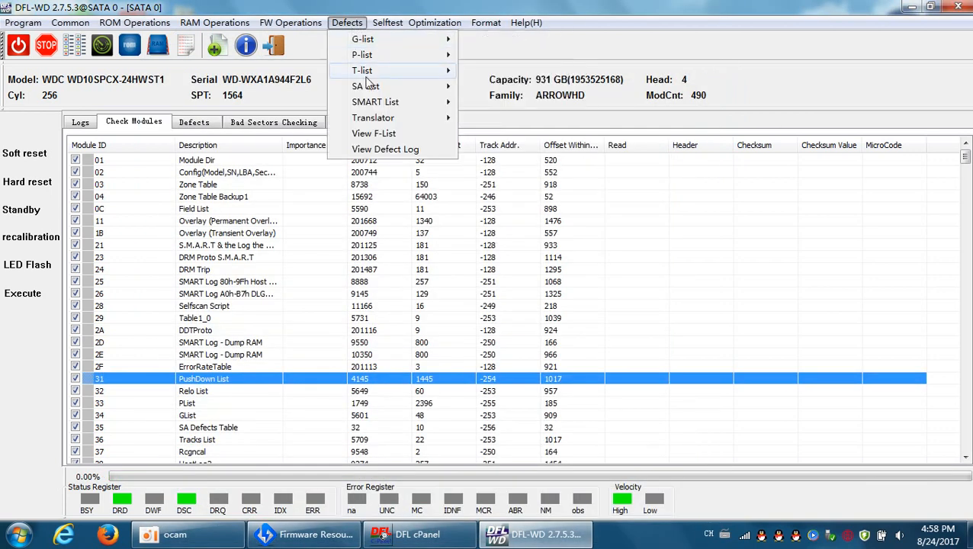
mouse_move(380, 120)
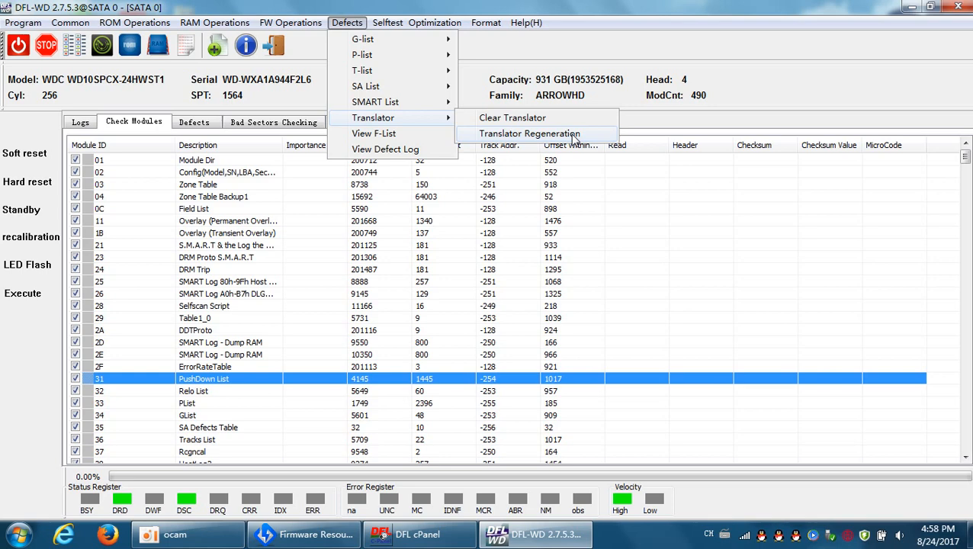
left_click(80, 124)
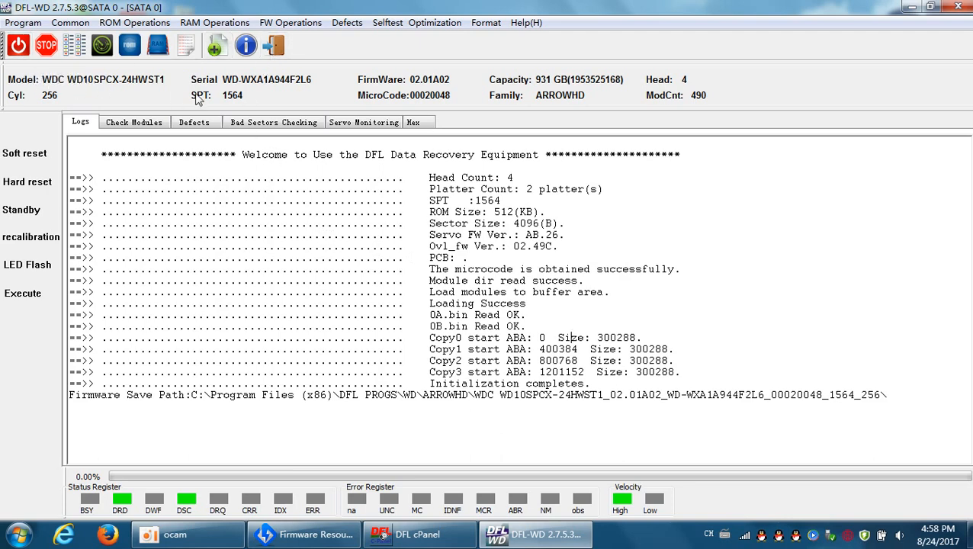
Reopen PushDown List module 31 from the module list, examine its first hex rows and close it without writing.
left_click(141, 123)
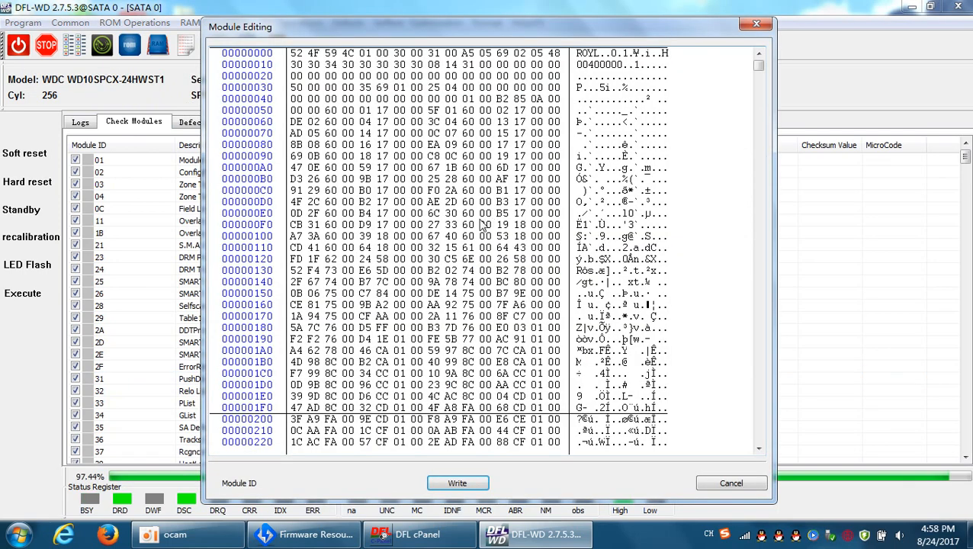
left_click(470, 225)
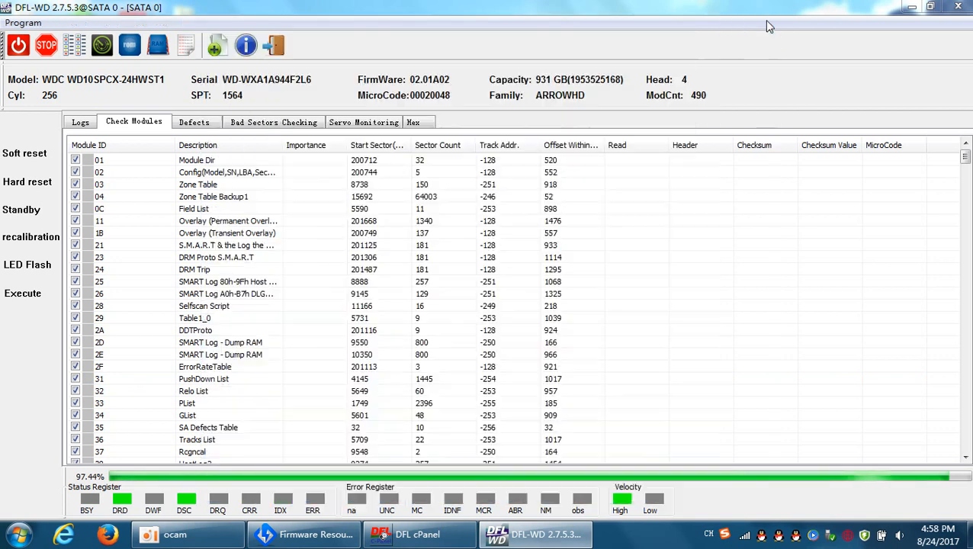
left_click(769, 26)
Start a bad sectors check on the drive.
left_click(77, 47)
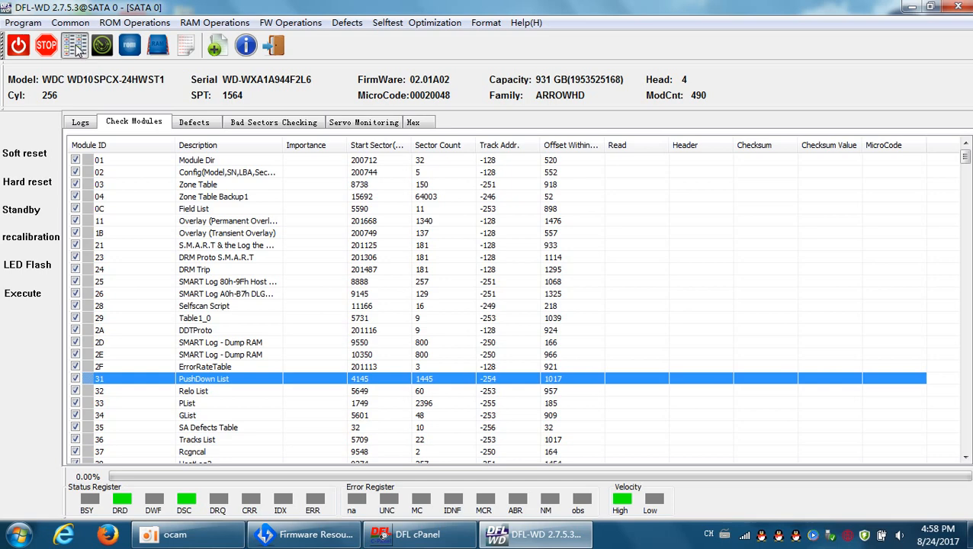
left_click(484, 330)
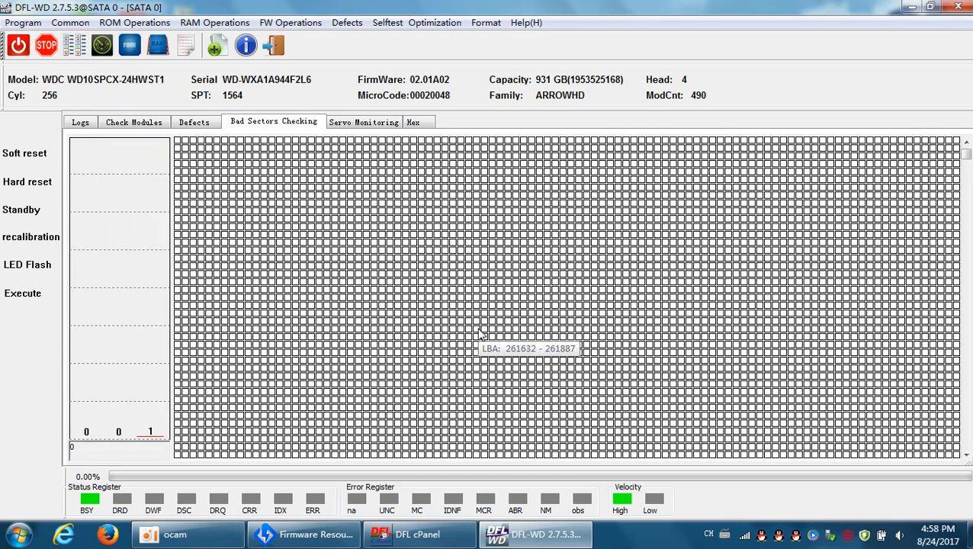